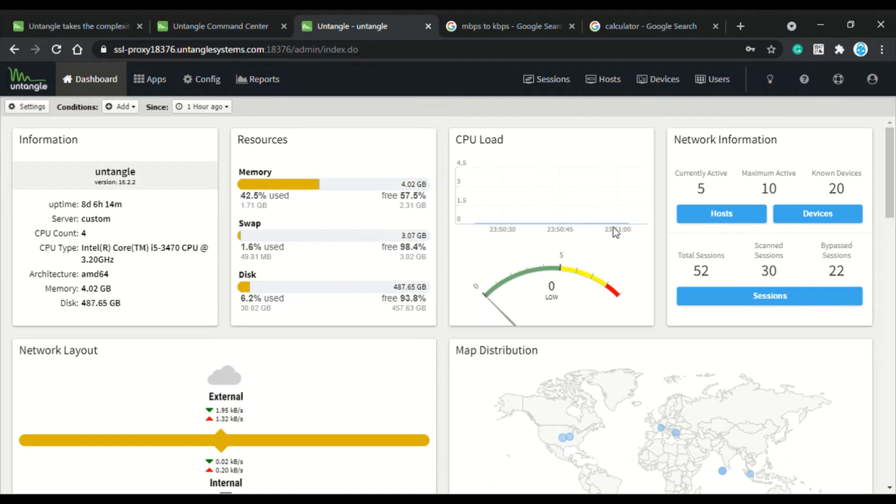
Open the QoS page in the advanced network configuration.
mouse_move(458, 209)
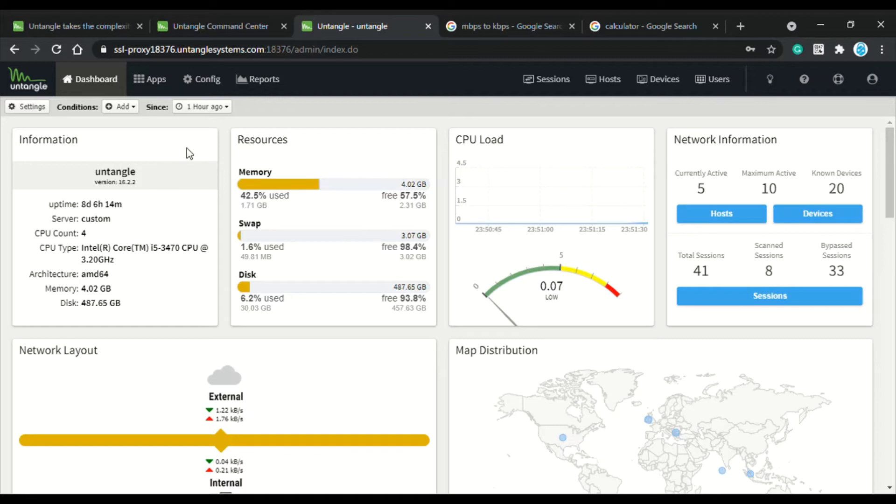
click(205, 85)
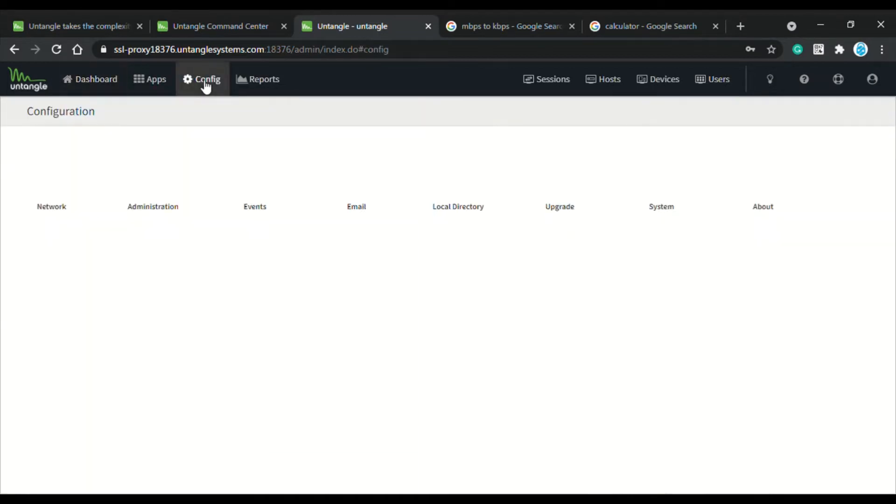
click(64, 176)
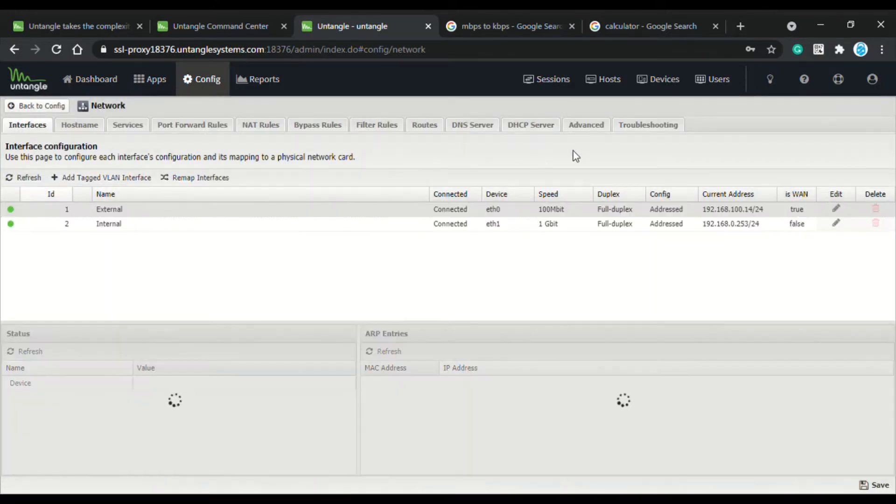
click(589, 133)
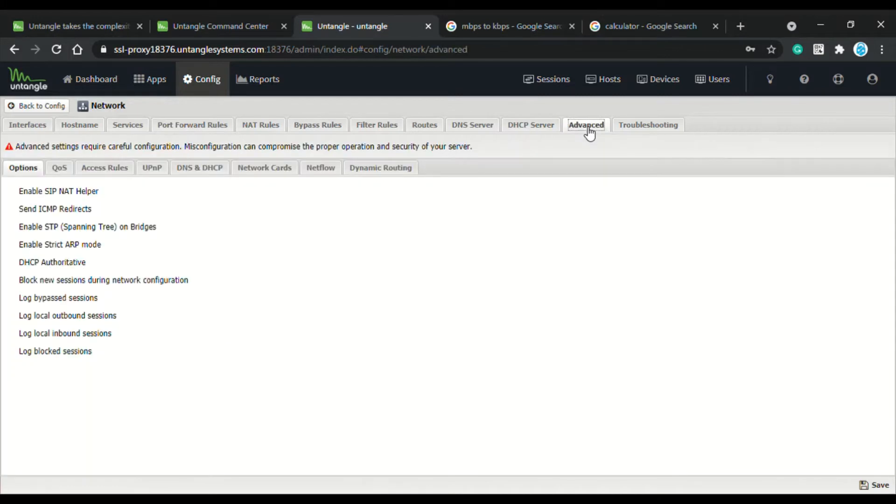
click(61, 169)
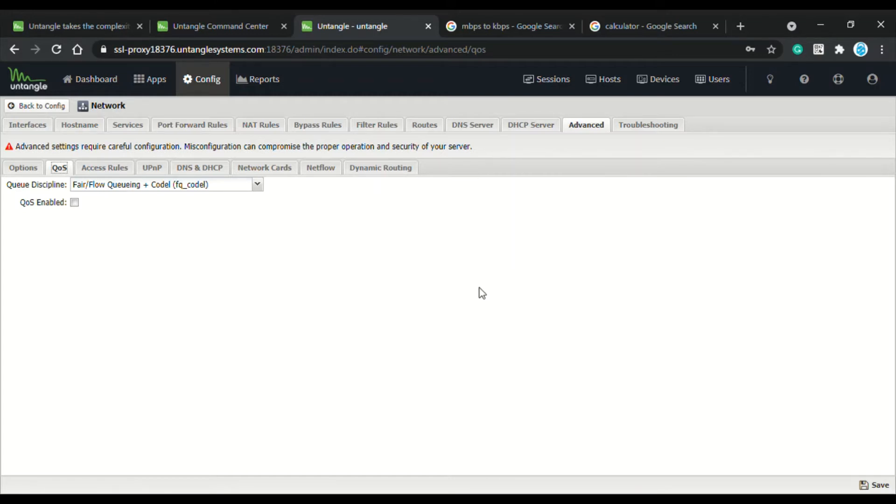
In a new browser tab, search Google for "what is my internet speed" and run the Fast.com speed test.
click(656, 21)
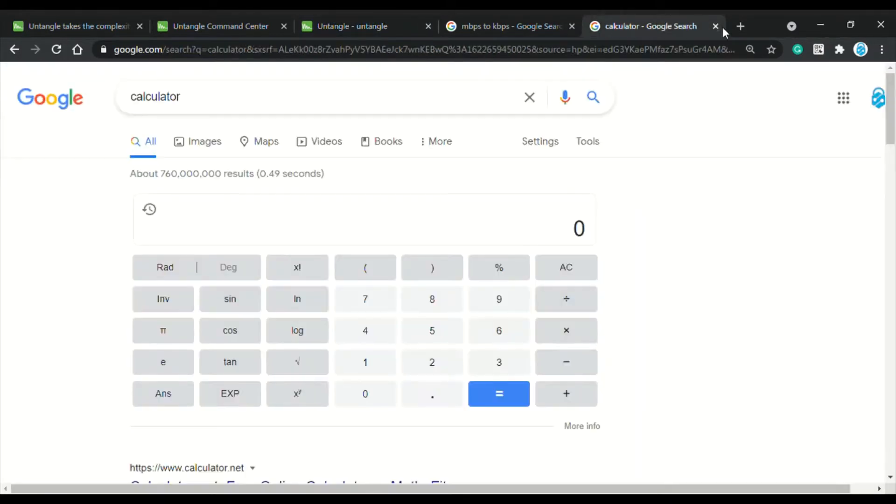
click(741, 26)
text(g)
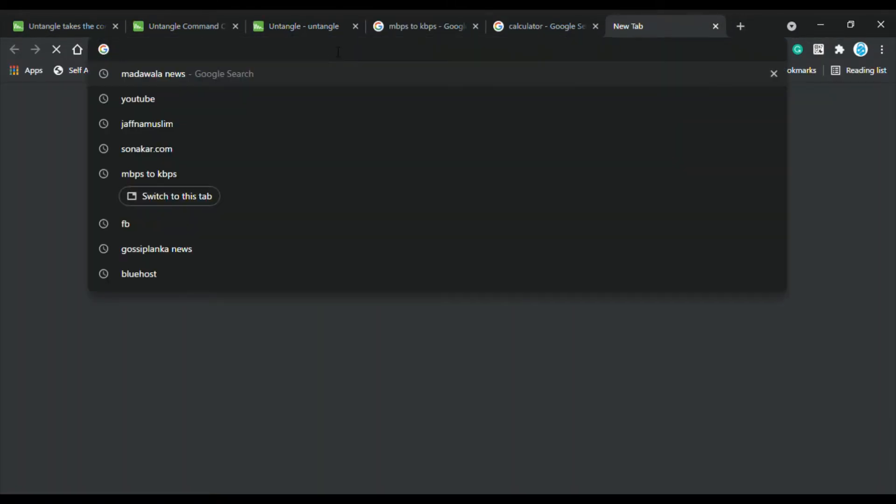
text(oogl)
key(Return)
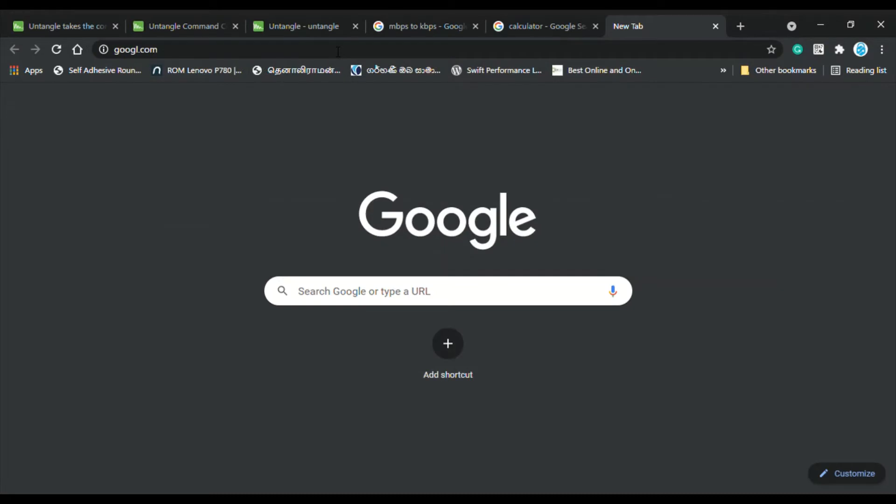
text(what )
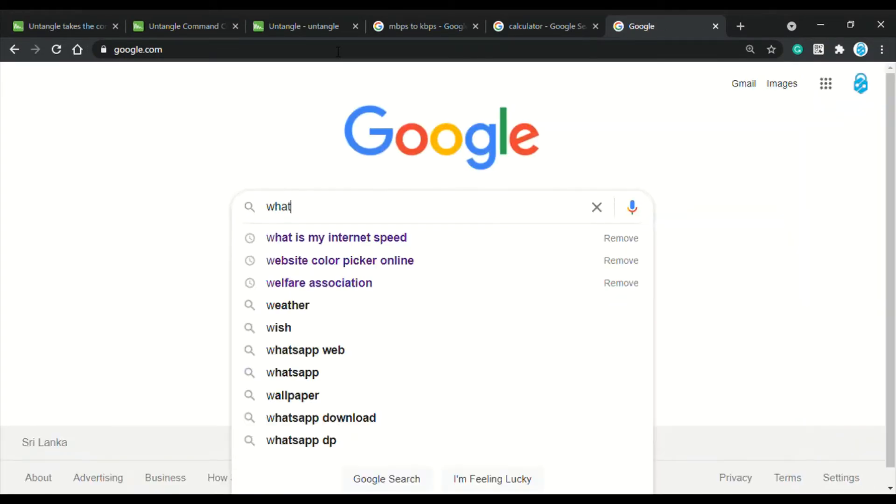
text(is my)
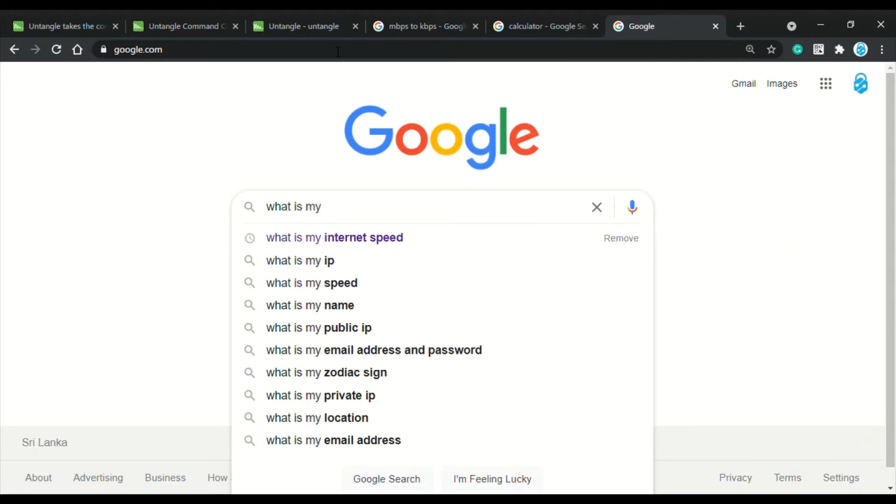
click(333, 237)
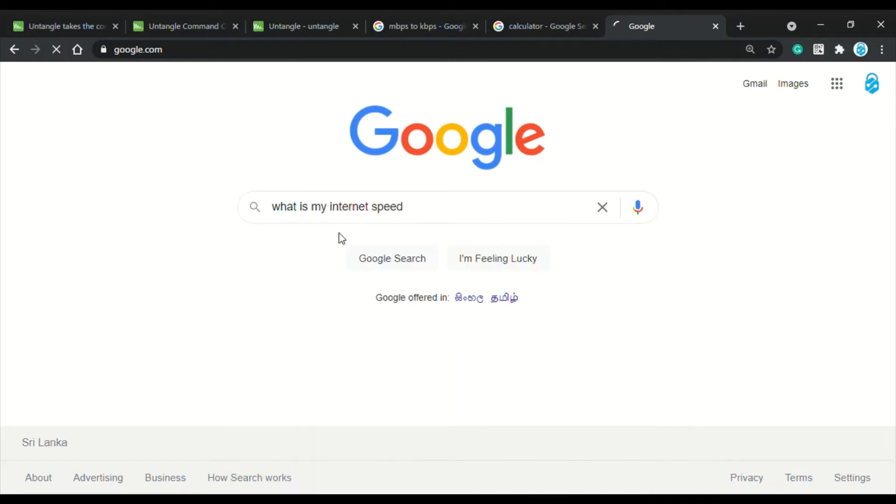
scroll(326, 280, down, 2)
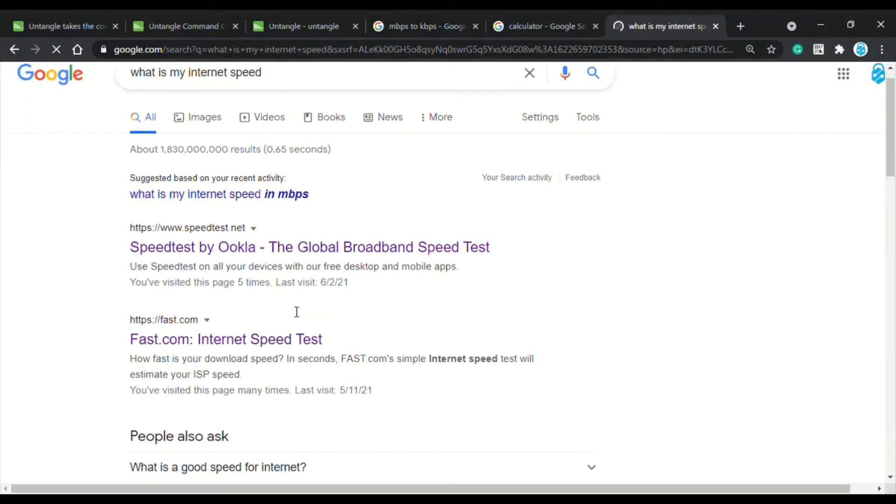
click(193, 304)
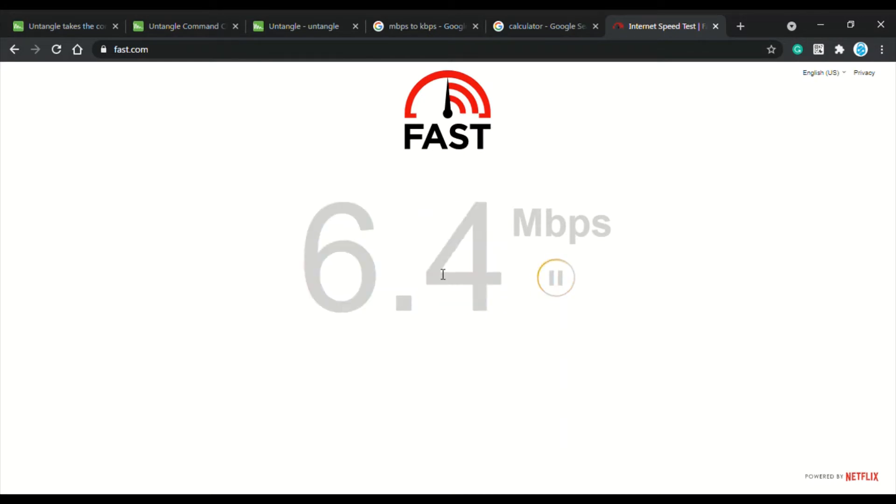
Convert 4 megabits per second to kilobits per second in the Google data transfer rate converter.
click(312, 15)
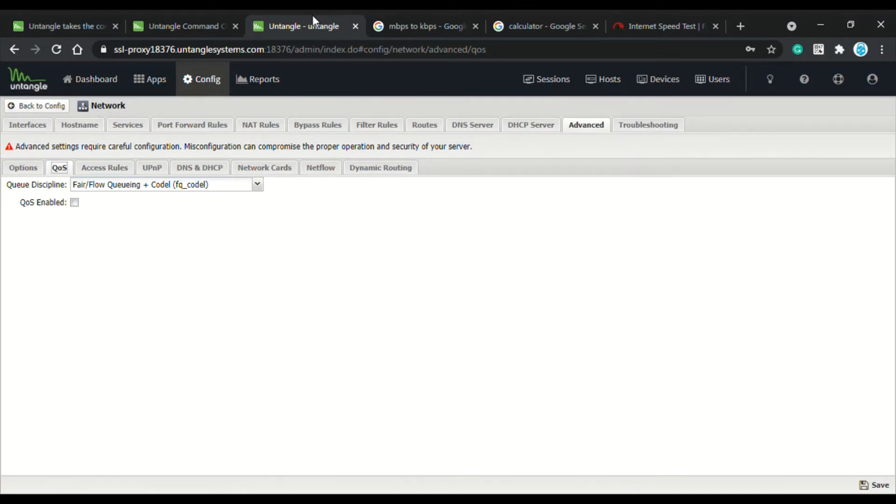
click(432, 19)
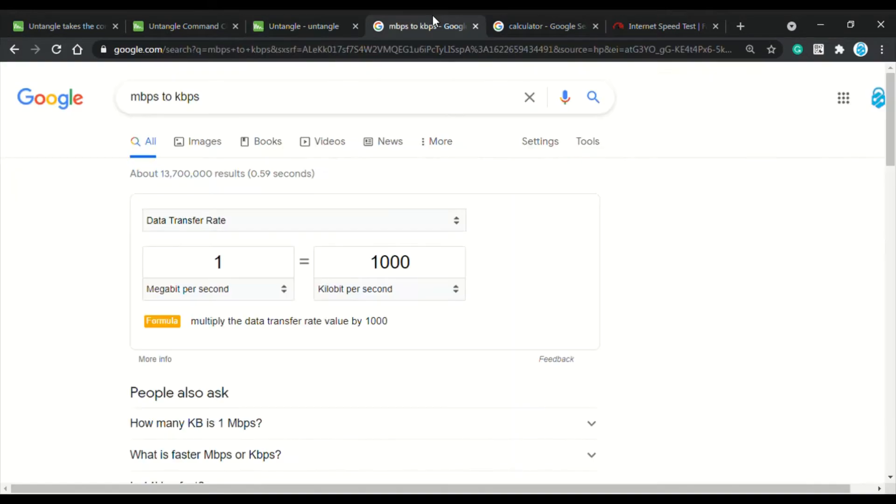
double_click(217, 267)
text(4)
drag(372, 264, 426, 266)
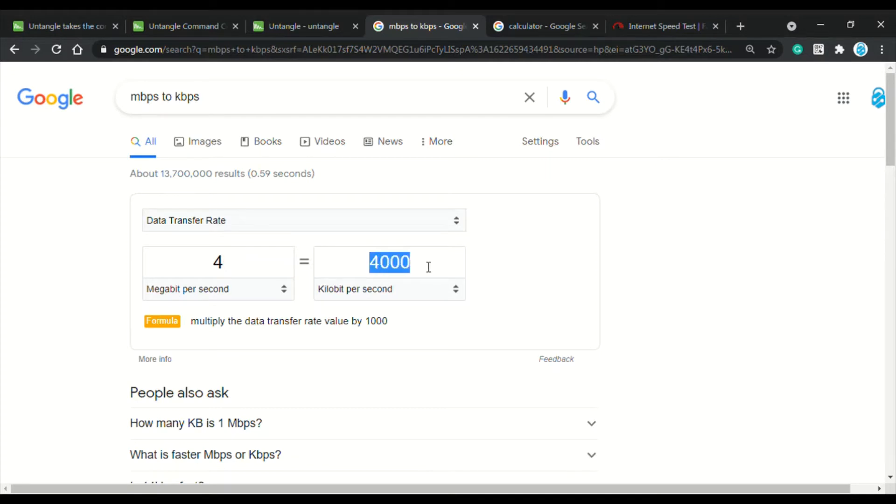
Back in Untangle, enable QoS, set the External WAN's download and upload bandwidth to 4000 kbps each, and save.
click(291, 20)
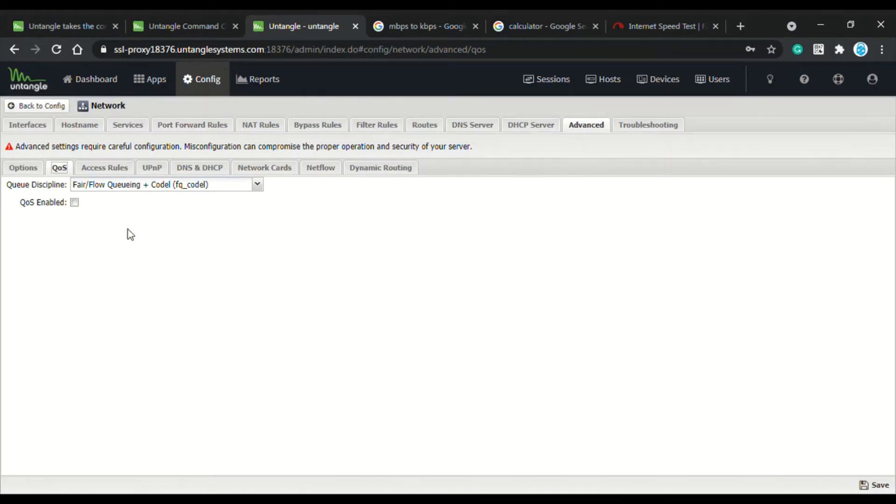
click(75, 204)
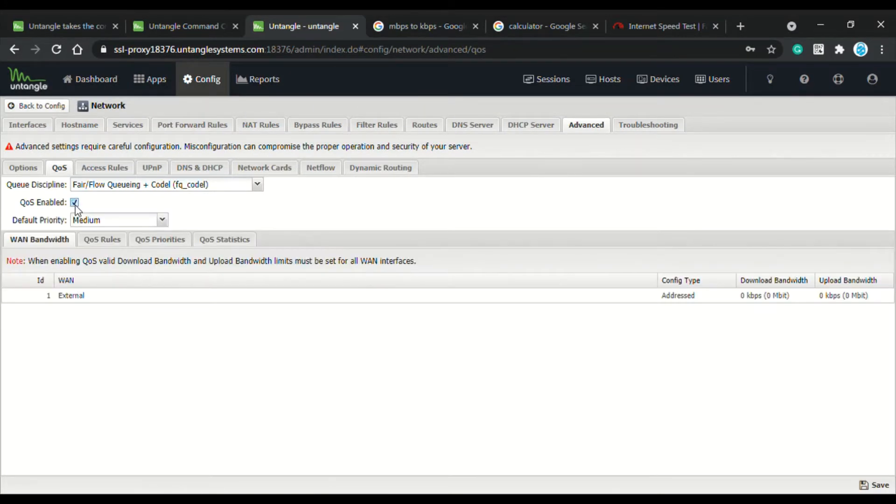
click(759, 299)
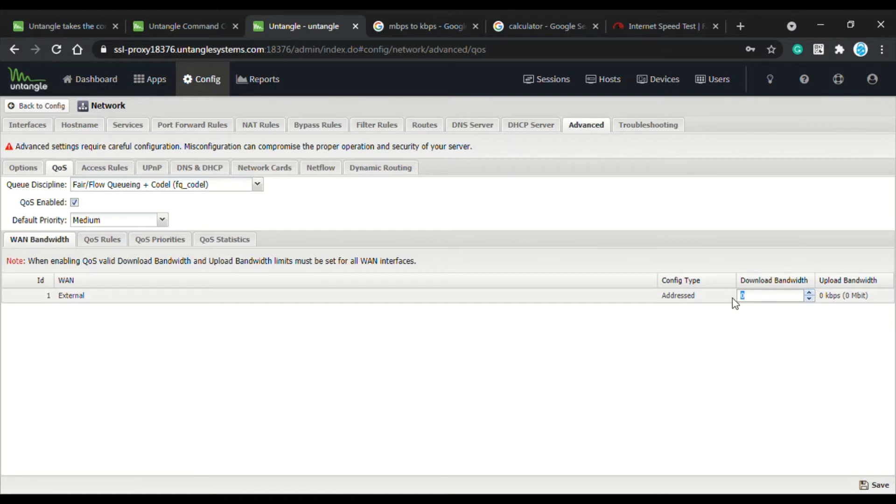
text(4000)
key(Tab)
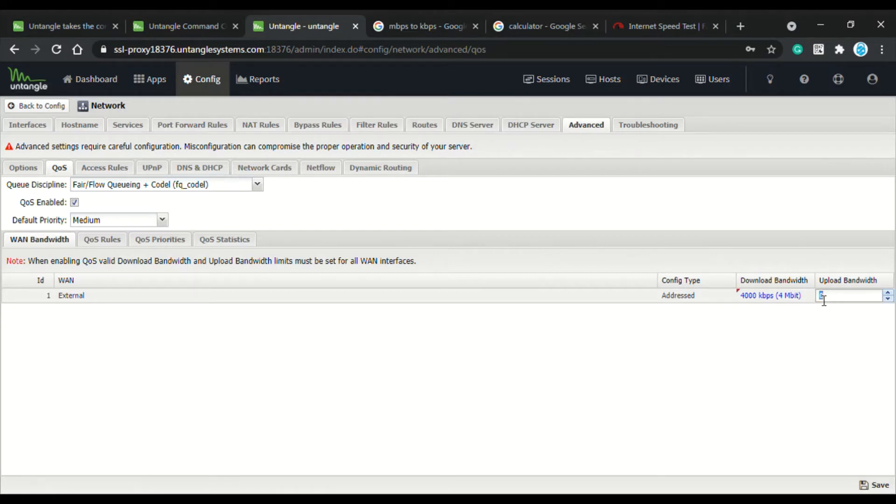
text(4000)
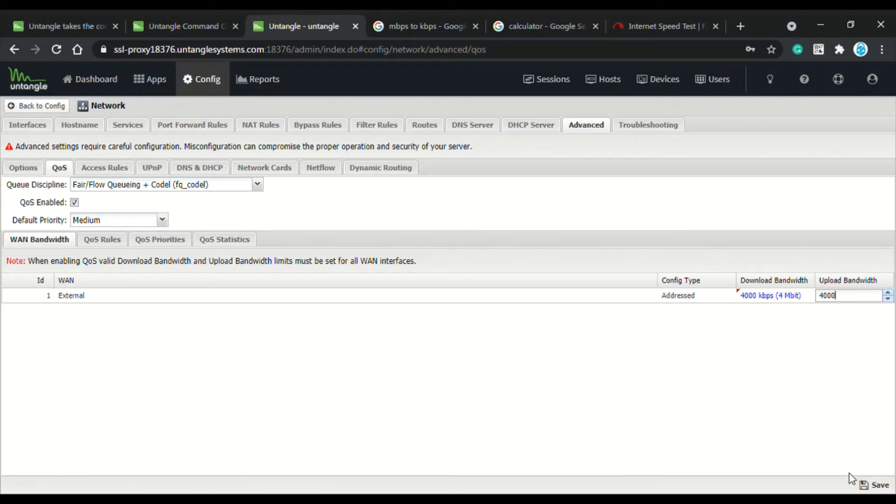
click(874, 487)
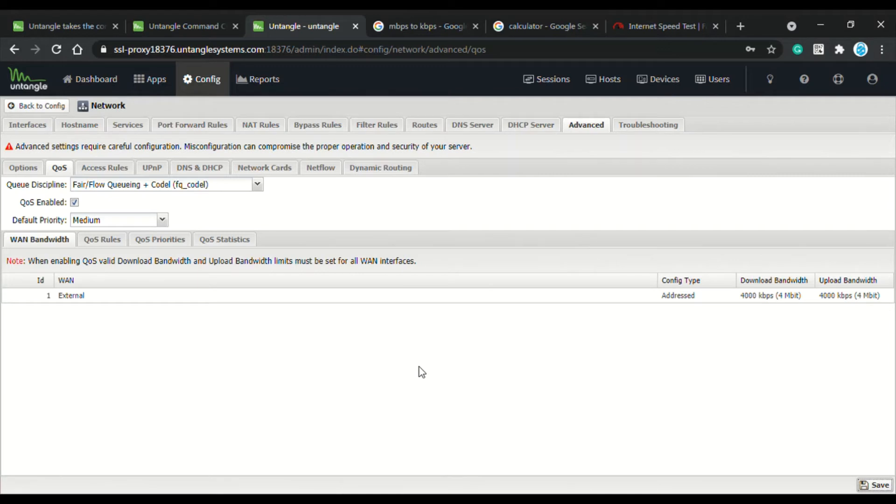
Check the Medium upload reservation in the QoS priorities and enter 4000 in the Google calculator.
click(166, 247)
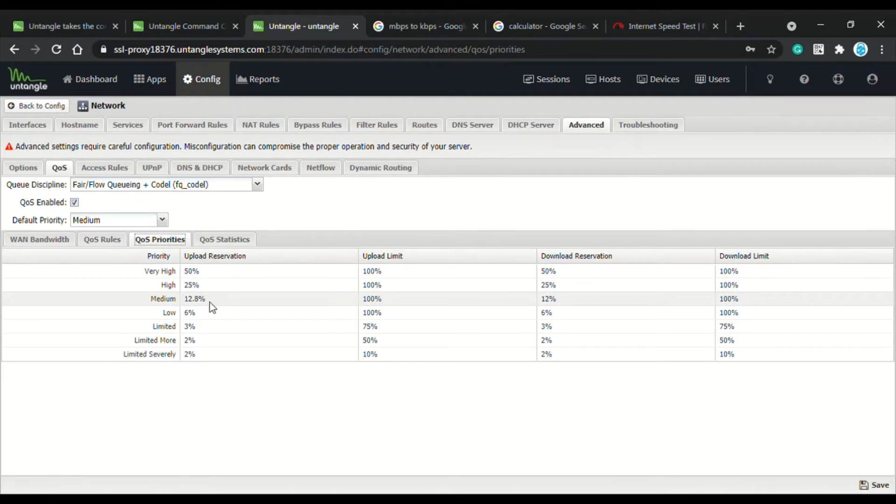
drag(210, 302, 188, 301)
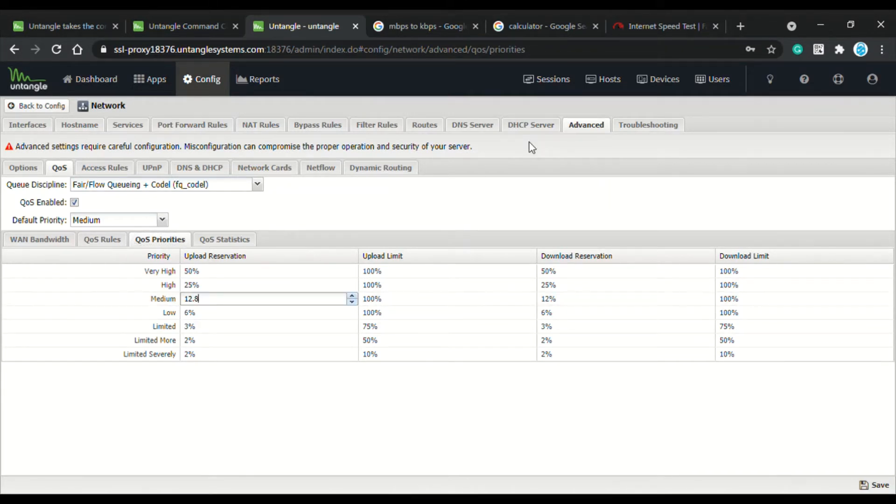
click(562, 23)
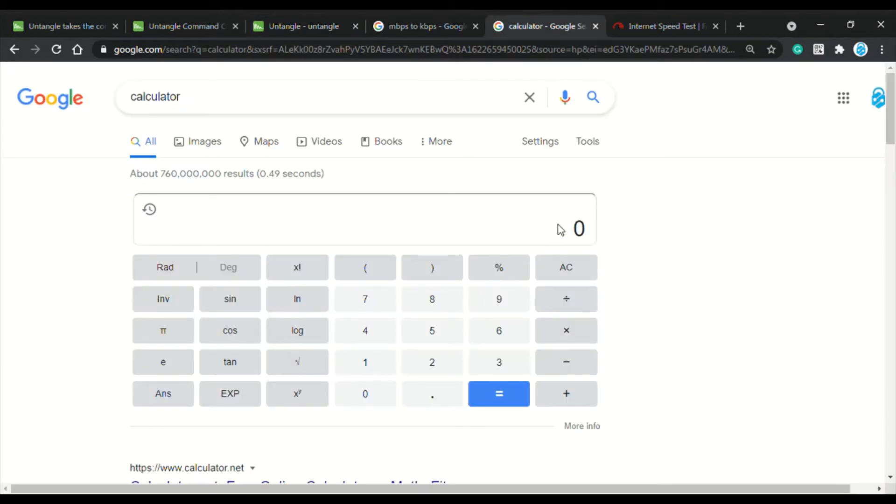
double_click(579, 230)
text(4000)
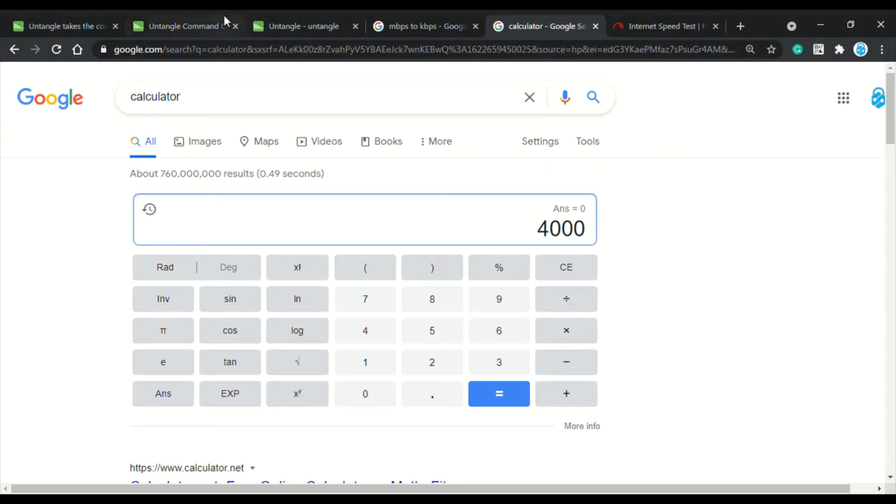
click(293, 16)
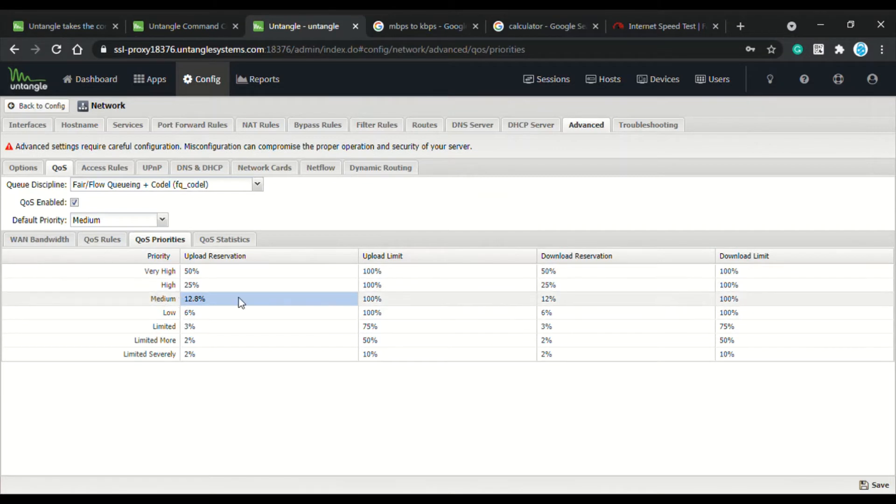
Multiply 4000 by 12.8% in the Google calculator and return to Untangle's QoS priorities.
click(520, 20)
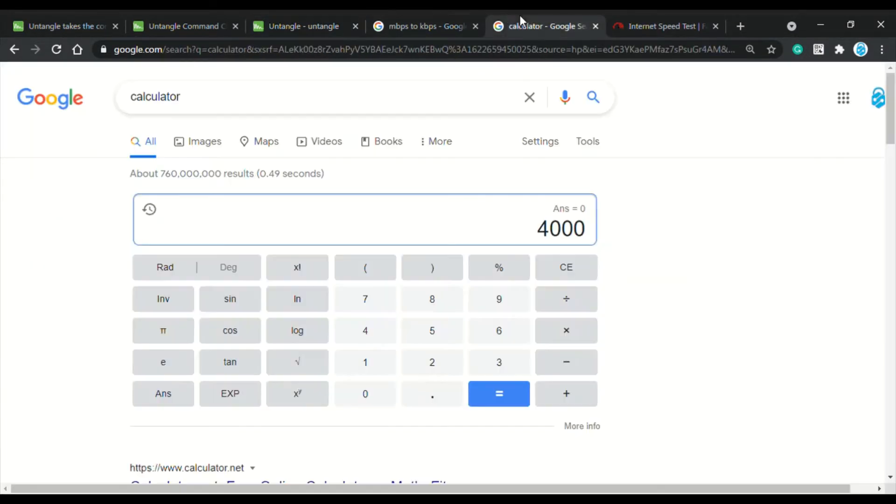
click(570, 332)
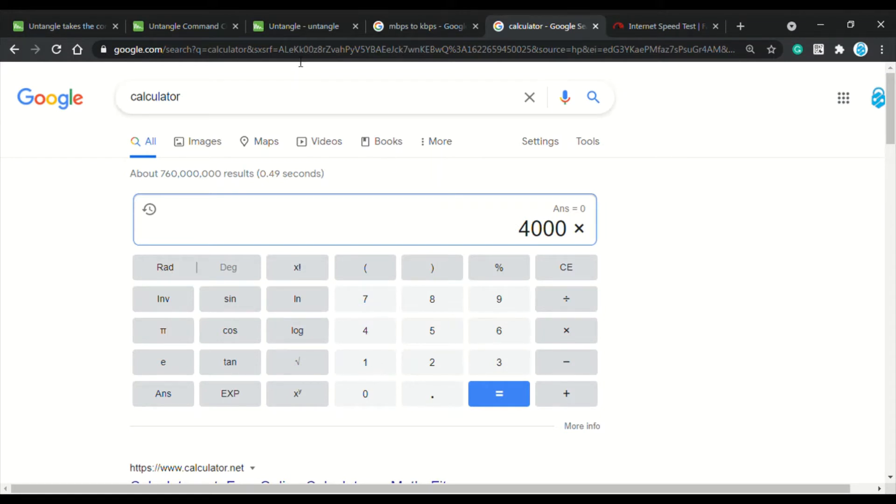
click(303, 26)
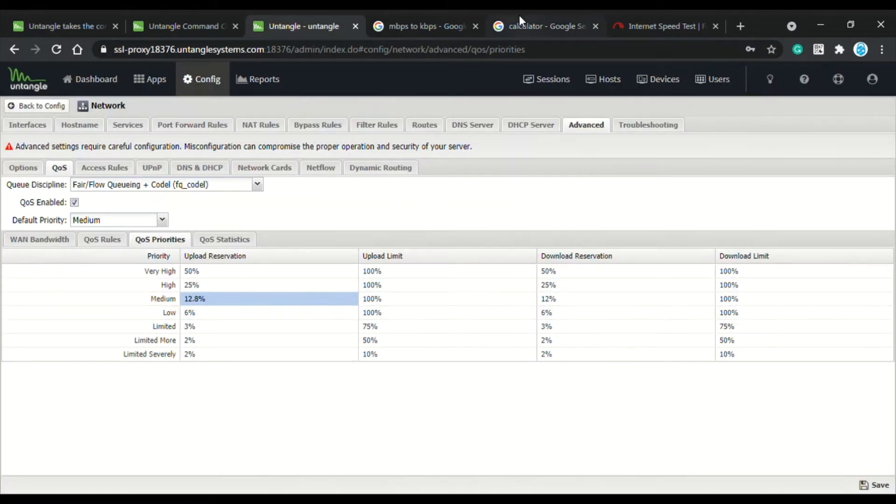
click(520, 23)
click(370, 369)
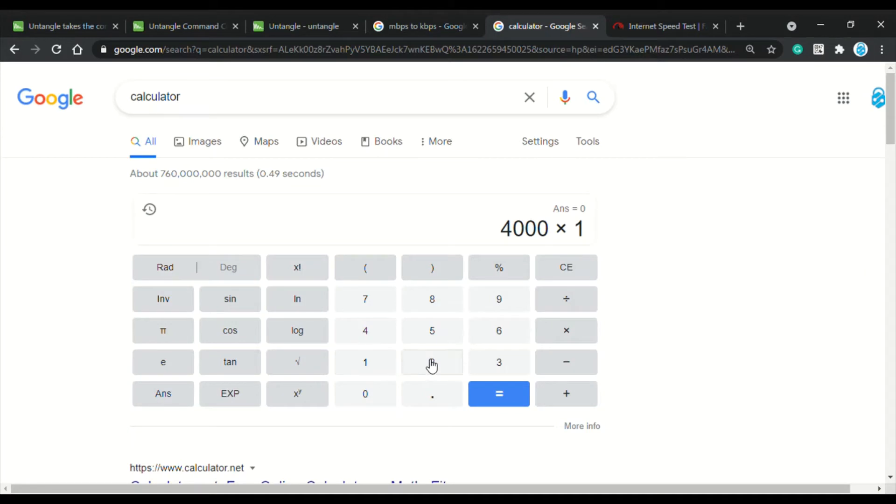
click(430, 364)
click(438, 402)
click(432, 306)
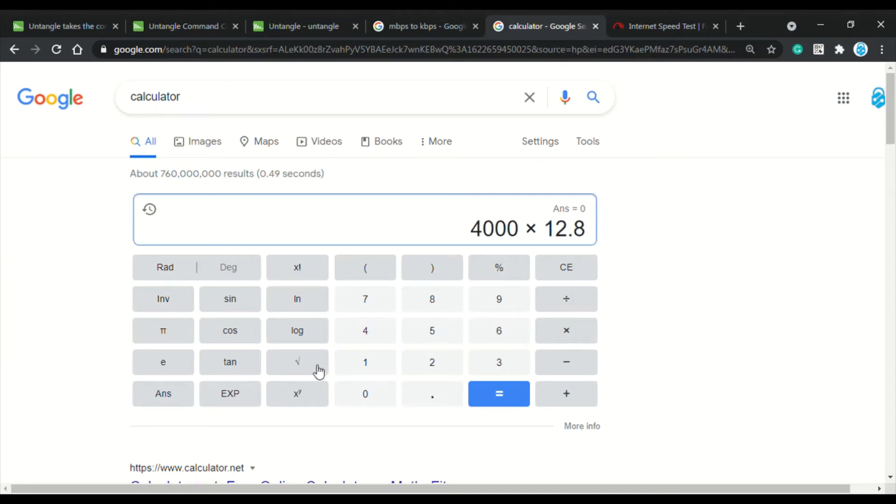
click(512, 269)
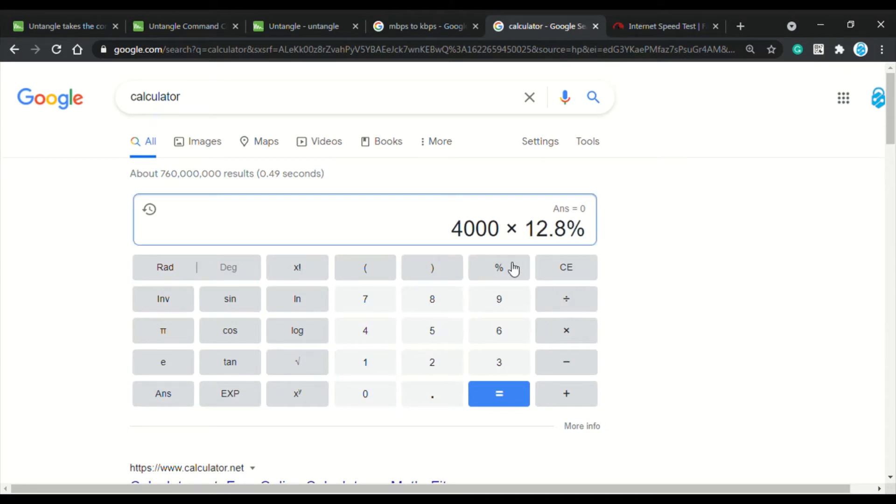
click(518, 404)
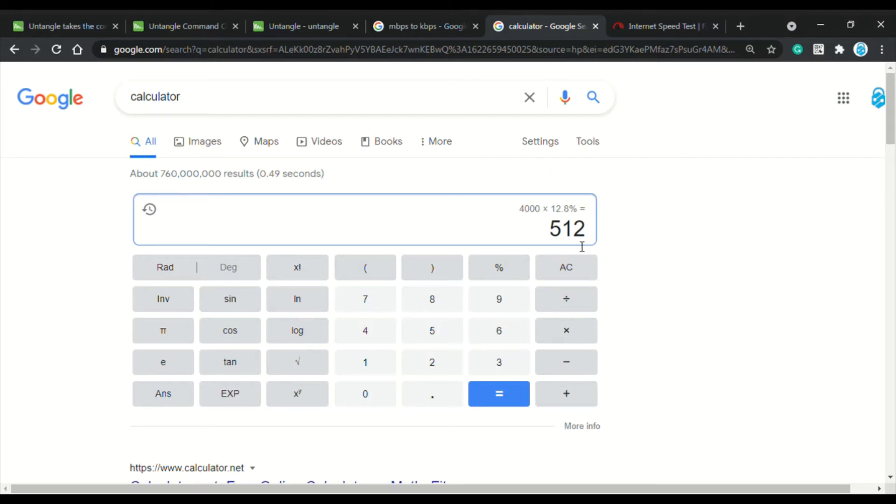
click(302, 20)
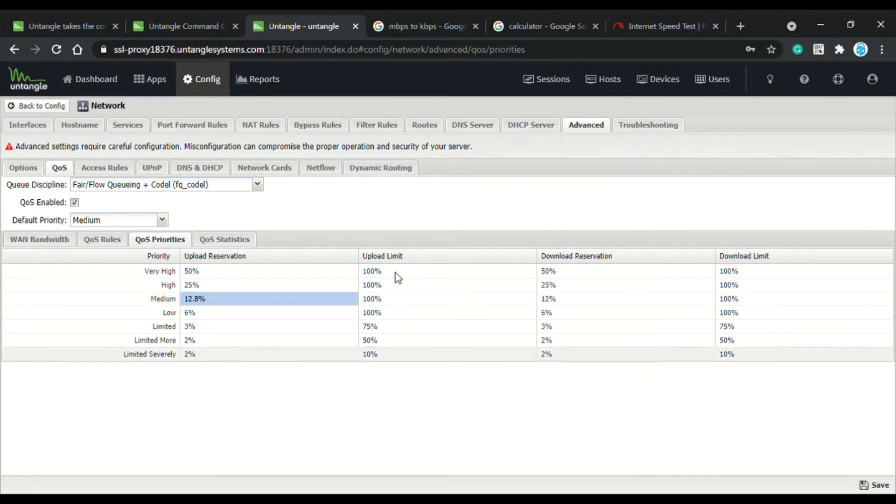
Open the Bandwidth Control app from the installed apps and enable it.
click(157, 81)
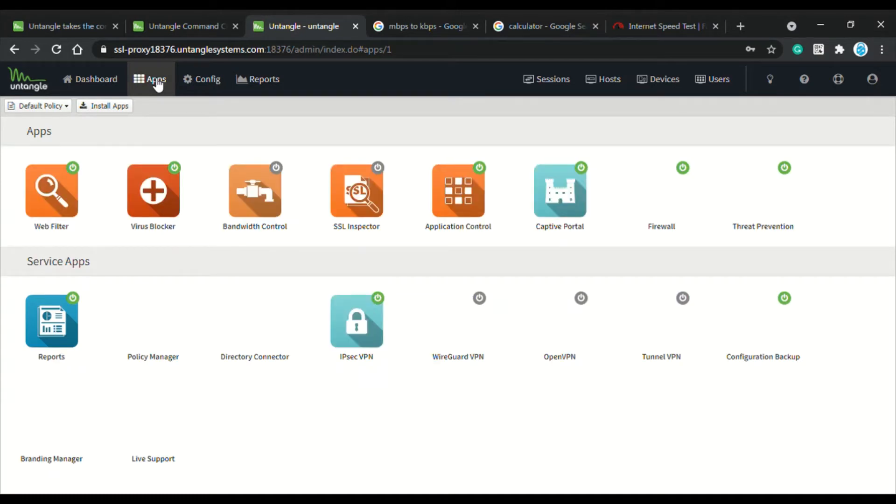
click(261, 204)
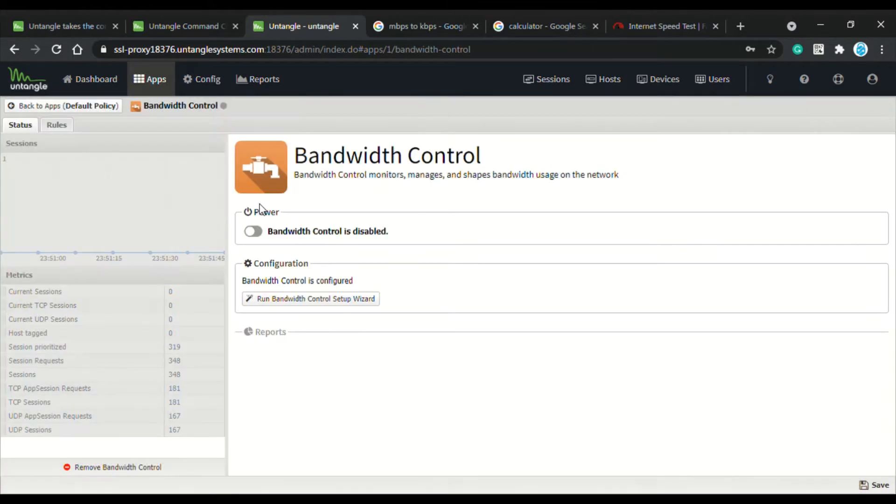
click(258, 231)
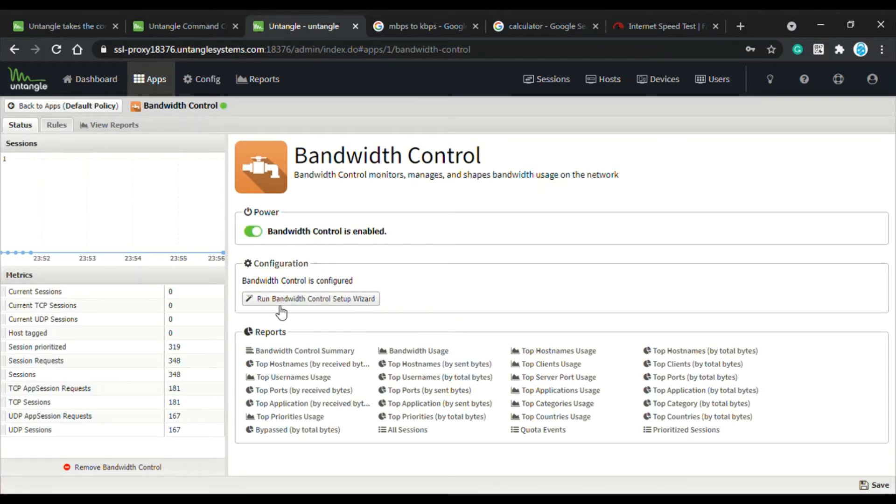
Run the Bandwidth Control Setup Wizard, keep the WAN bandwidths, and choose Business as the starting configuration.
click(312, 303)
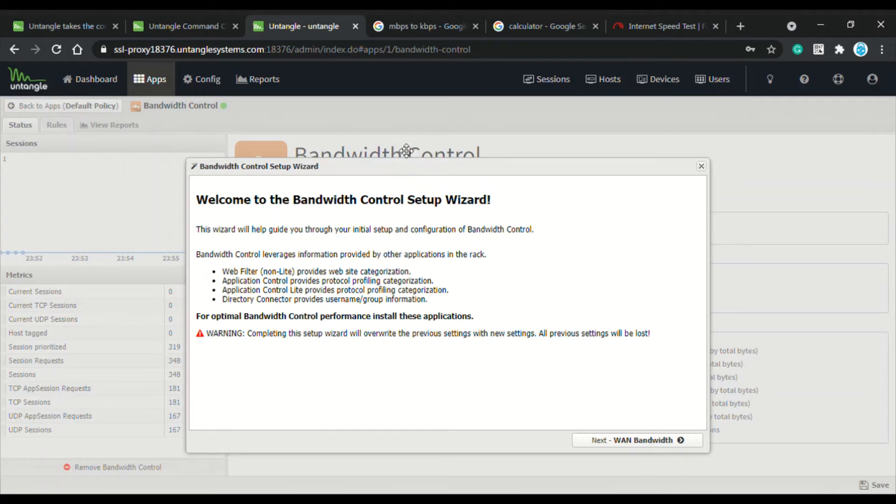
click(630, 419)
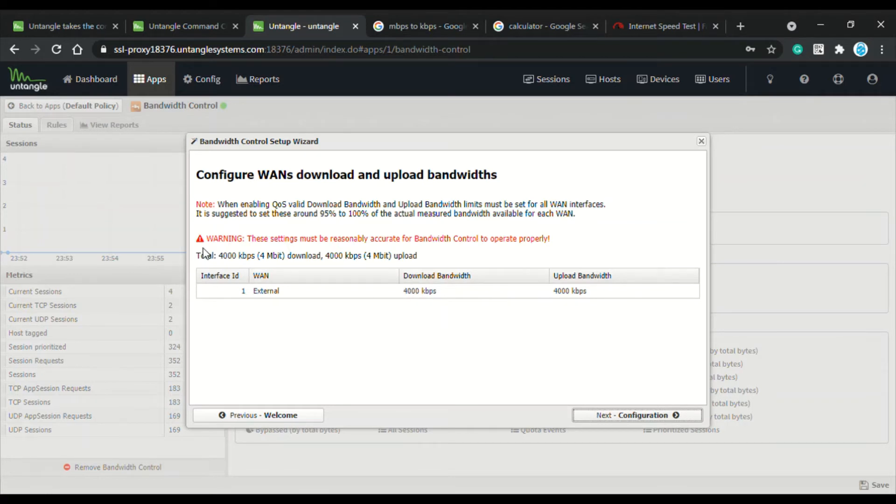
click(625, 417)
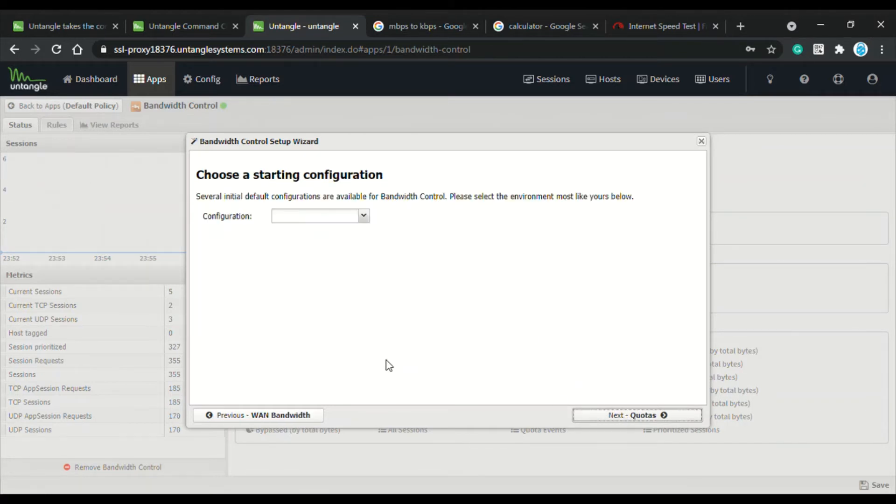
click(363, 218)
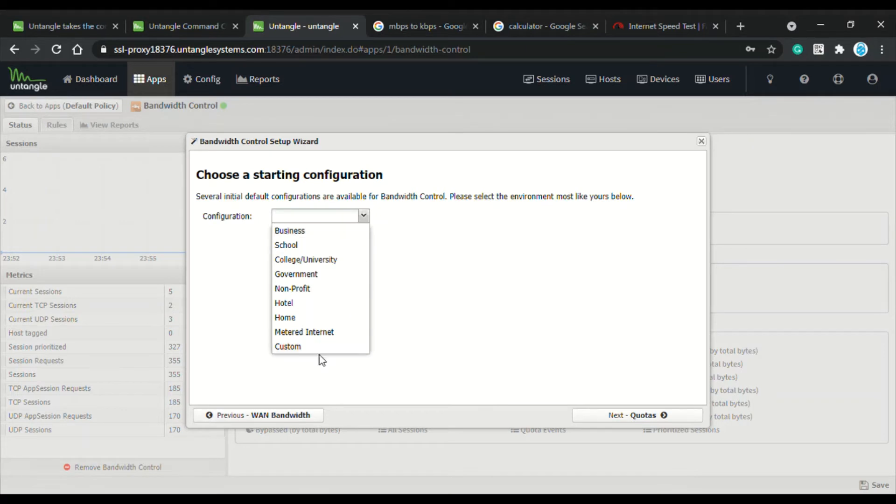
click(290, 231)
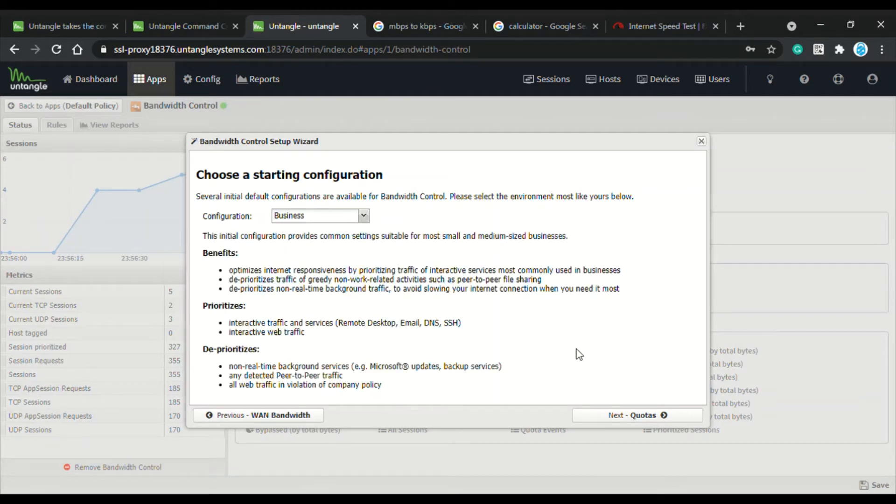
click(644, 417)
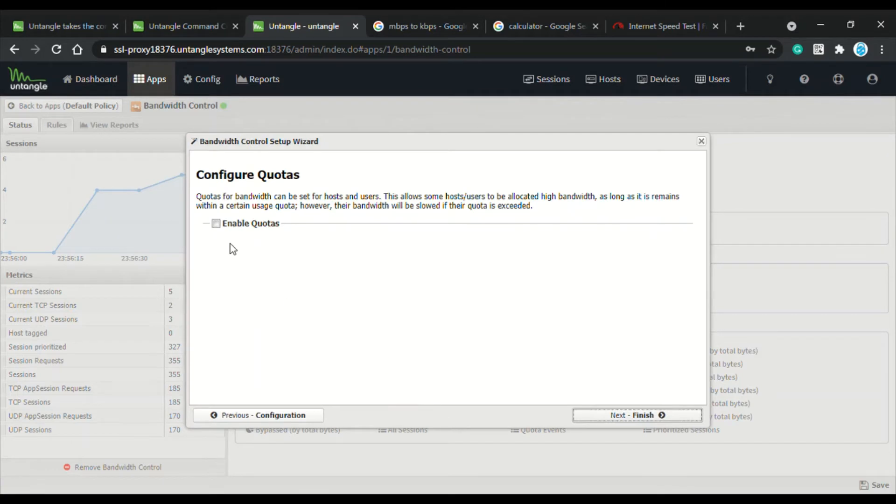
Enable quotas with expiration End of Month, size 5 Gigabytes, and quota exceeded priority Medium.
click(216, 224)
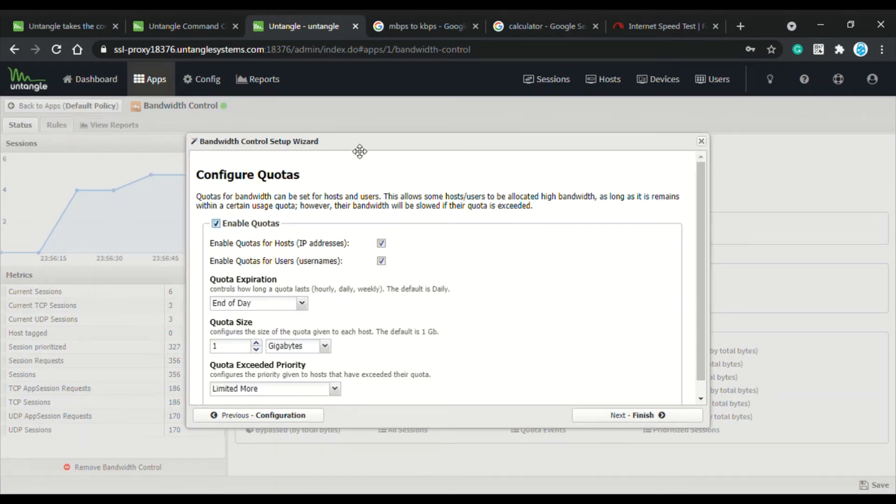
drag(360, 148, 366, 125)
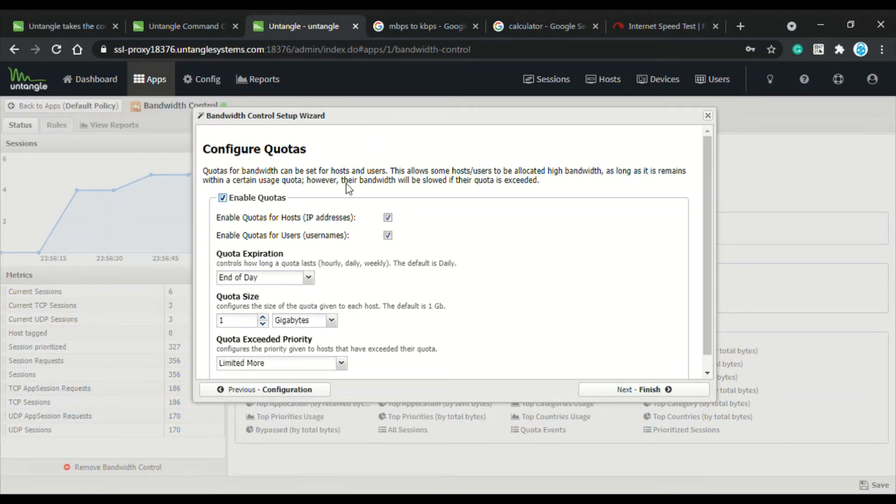
click(309, 278)
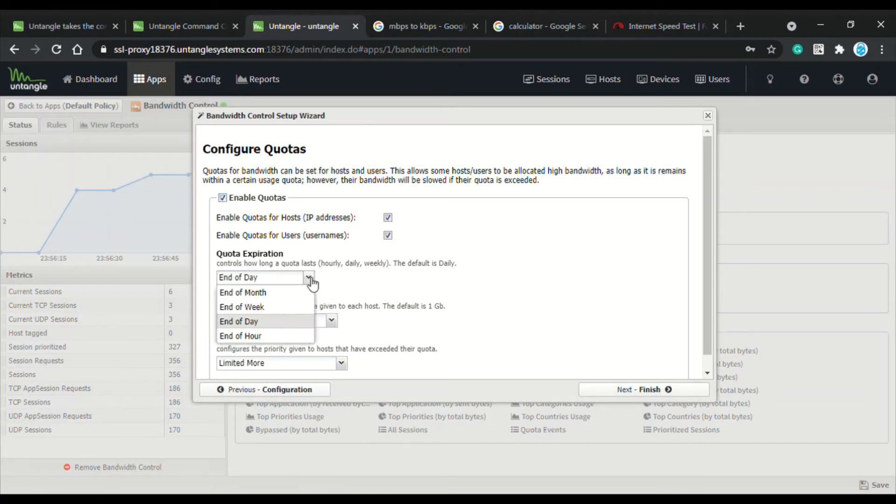
click(258, 293)
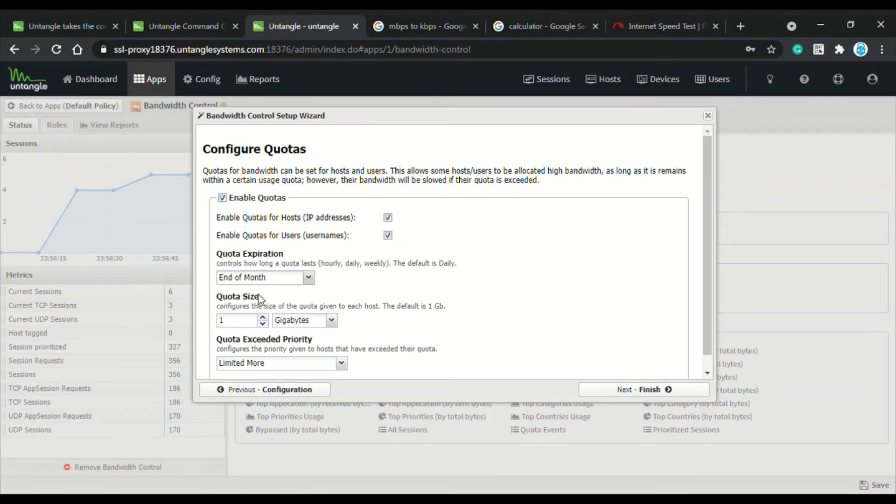
double_click(220, 320)
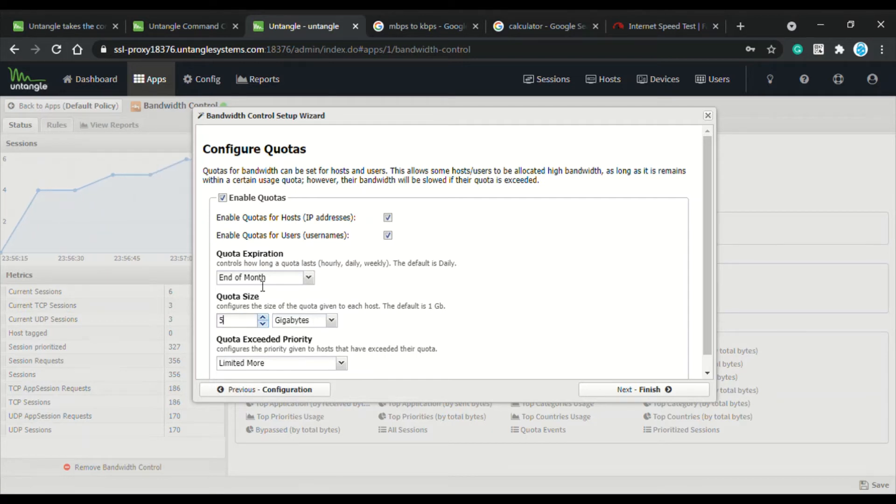
drag(398, 120, 398, 108)
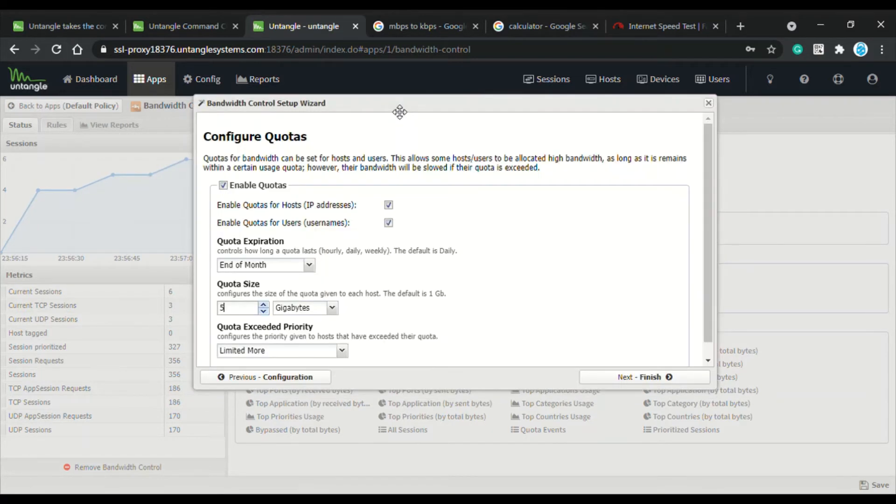
click(342, 350)
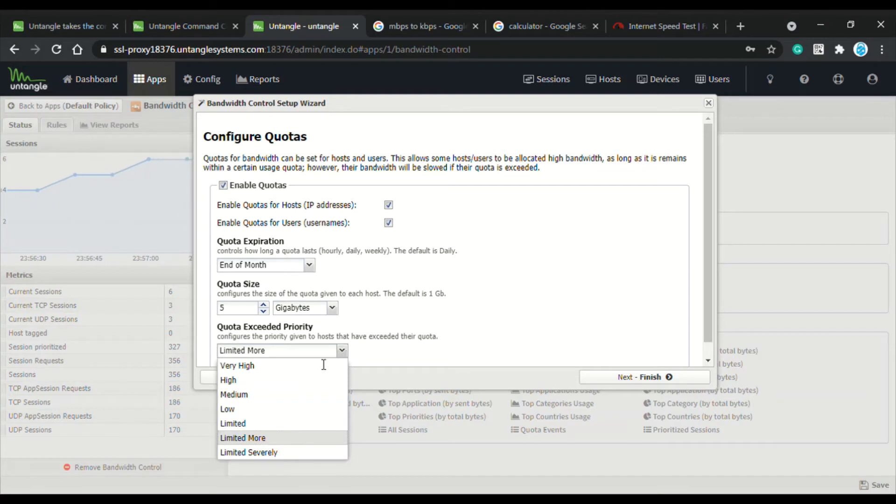
click(257, 395)
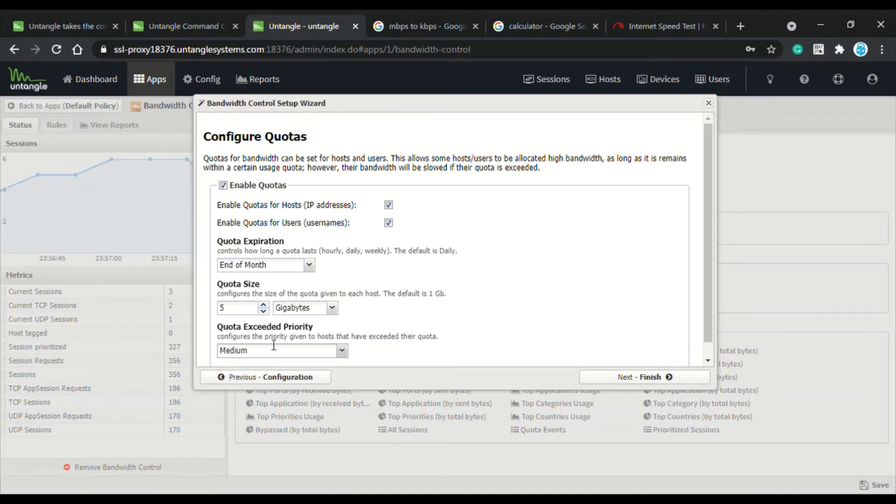
Check the Medium priority bandwidth calculation in the Google calculator and return to the Untangle quota settings.
click(413, 26)
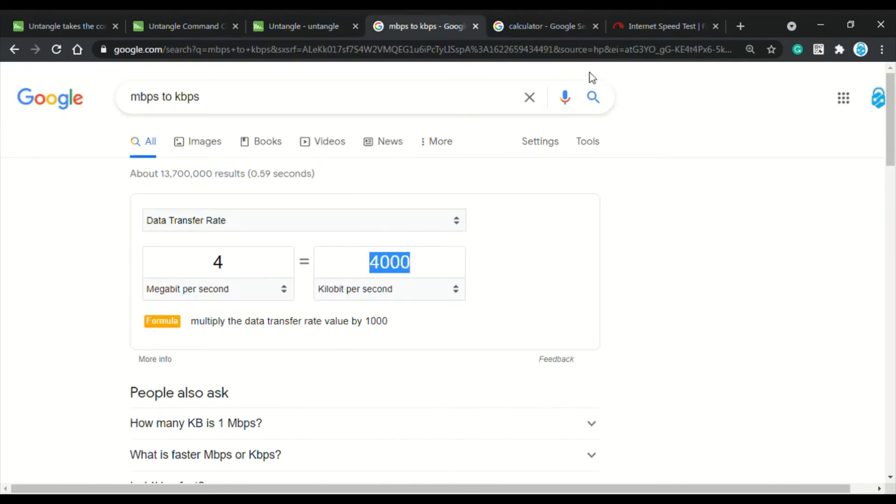
key(ctrl+Tab)
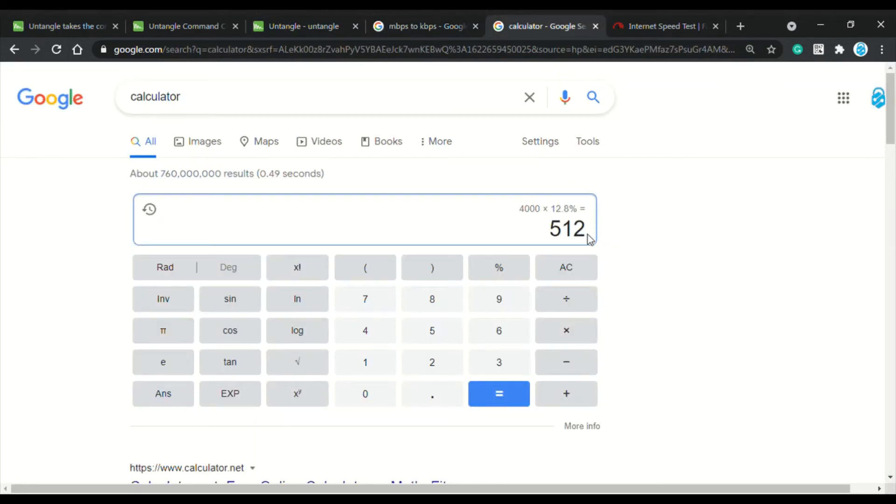
click(320, 22)
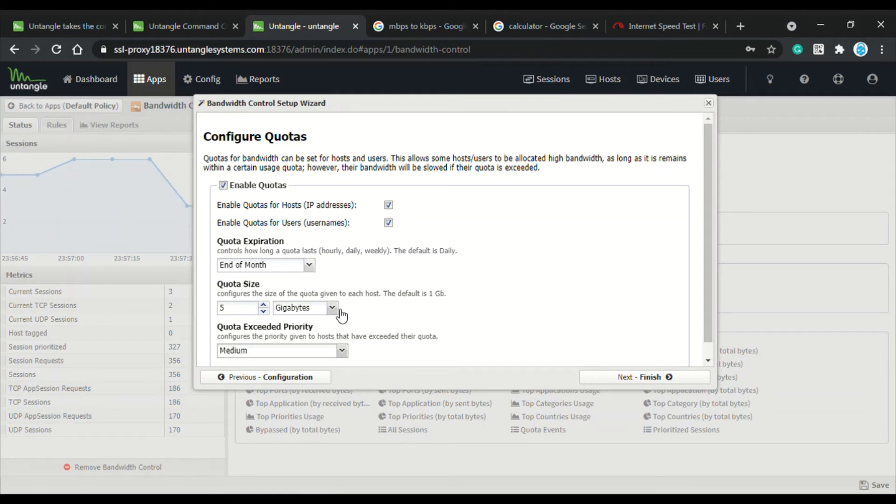
Review the quota settings, then finish and close the Bandwidth Control Setup Wizard.
scroll(709, 334, down, 1)
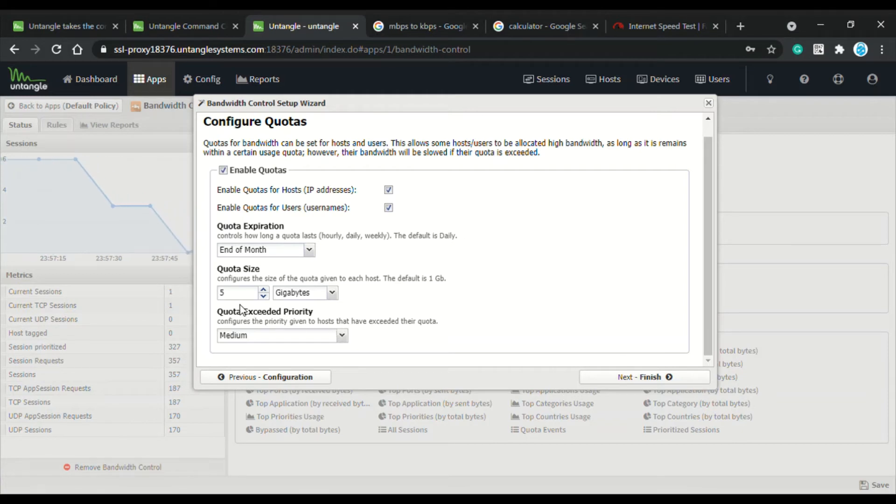
click(645, 378)
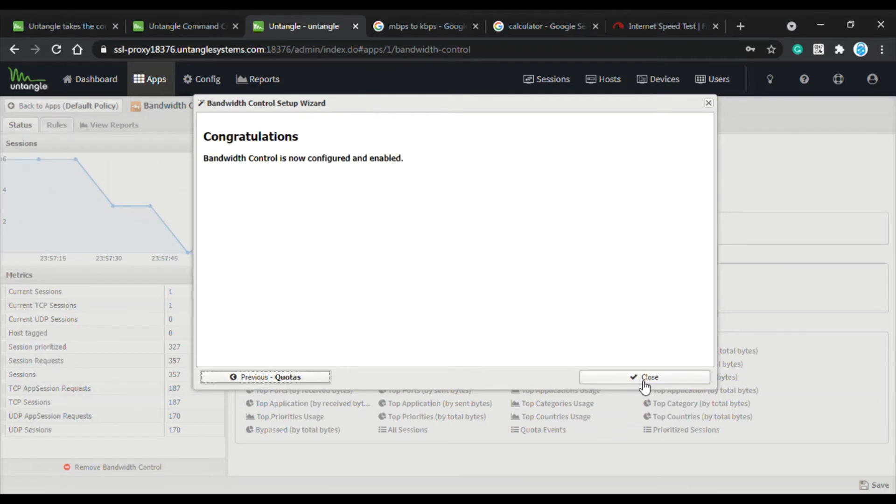
click(644, 386)
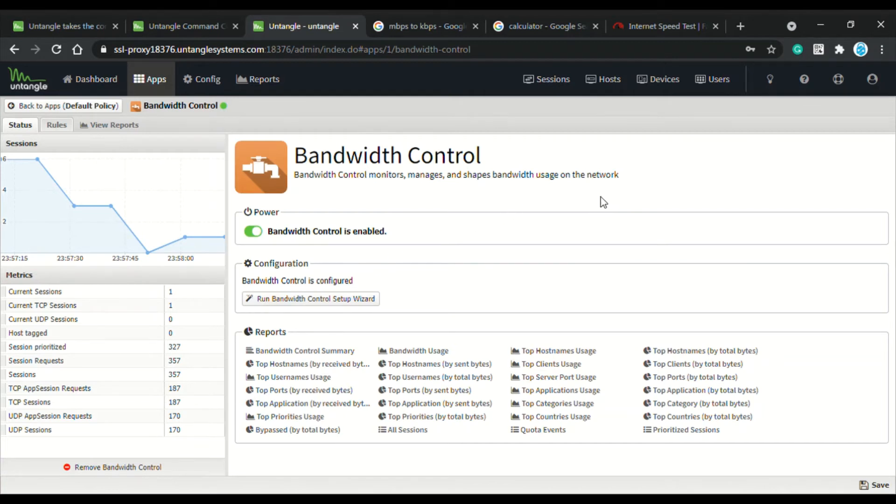
Open the current hosts list and examine each host's address, vendor, quota size and remaining quota.
click(607, 82)
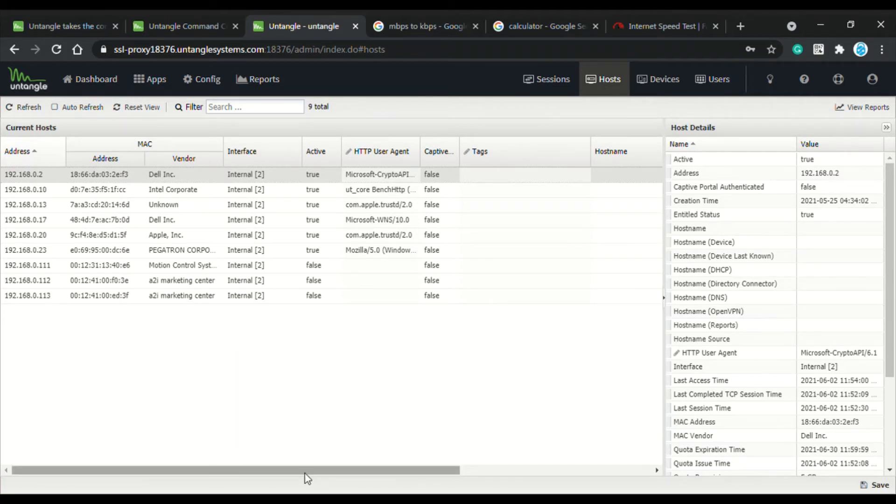
drag(317, 476, 199, 476)
drag(335, 471, 494, 474)
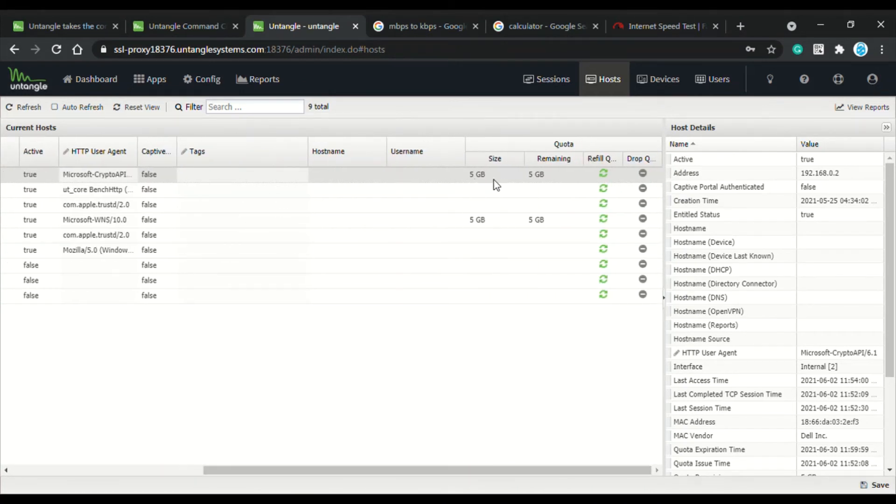
drag(523, 475, 275, 481)
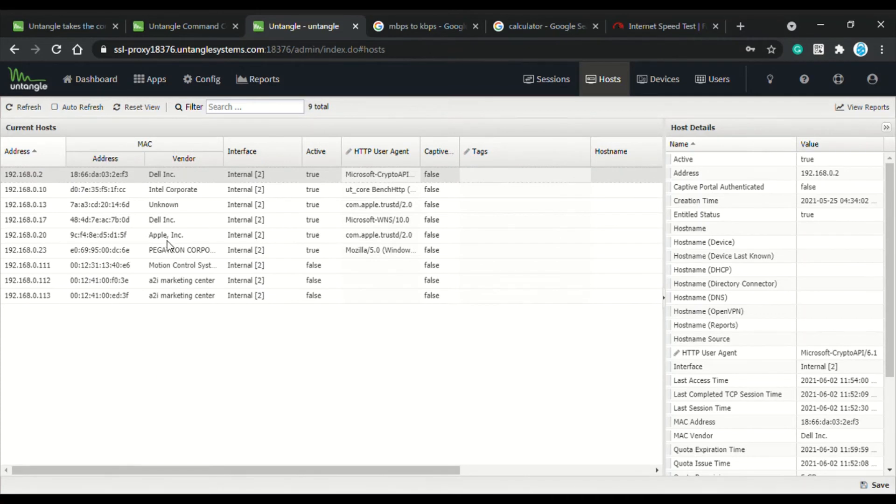
drag(339, 475, 628, 437)
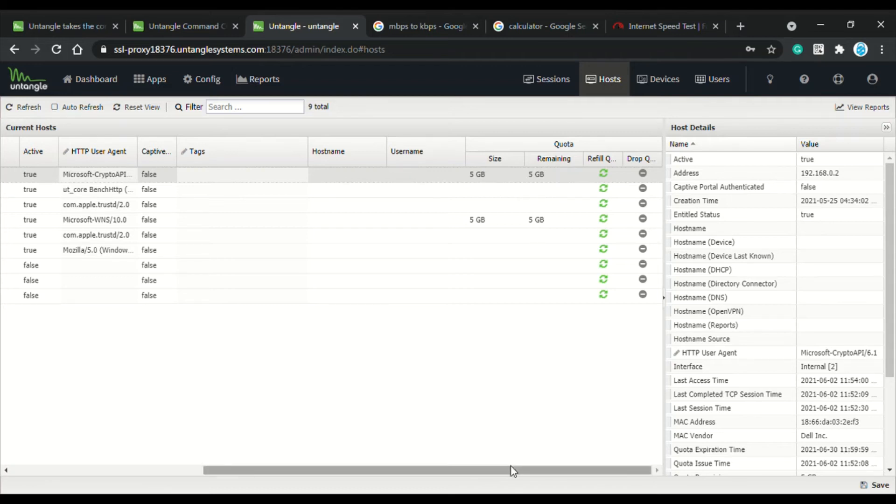
drag(513, 472, 404, 470)
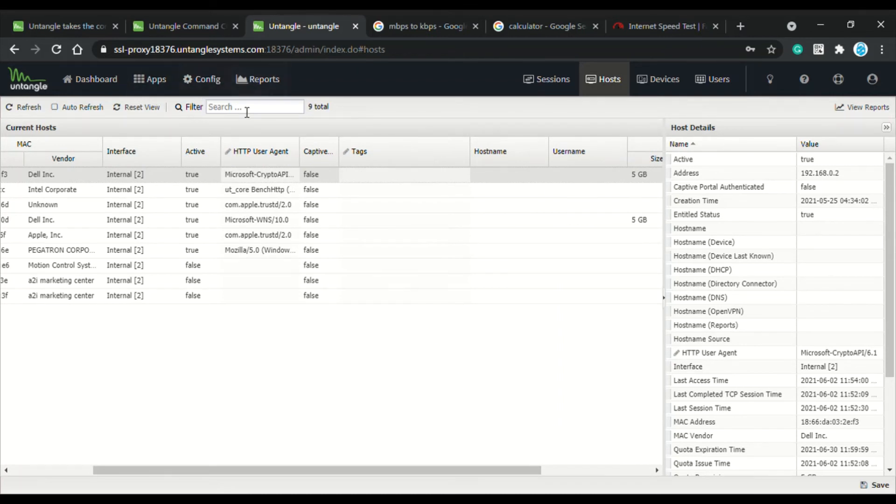
Open the Bandwidth Control app's rules and review the conditions and actions in the whole list.
click(157, 88)
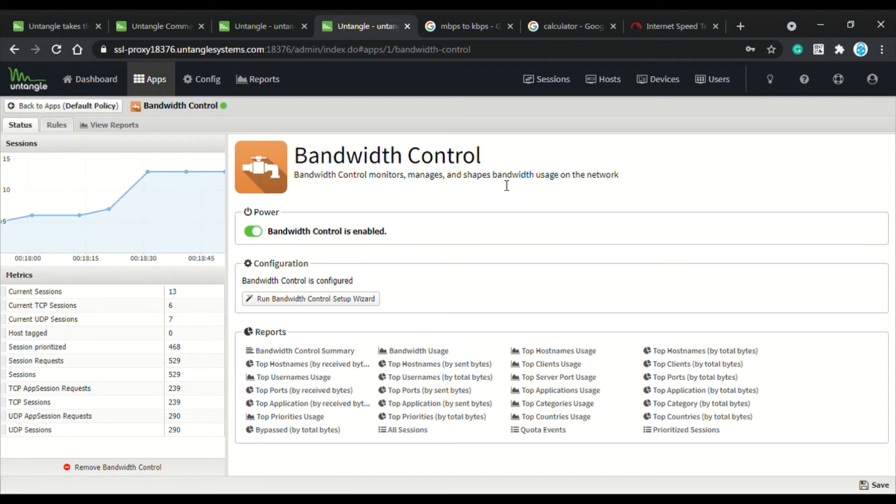
click(156, 82)
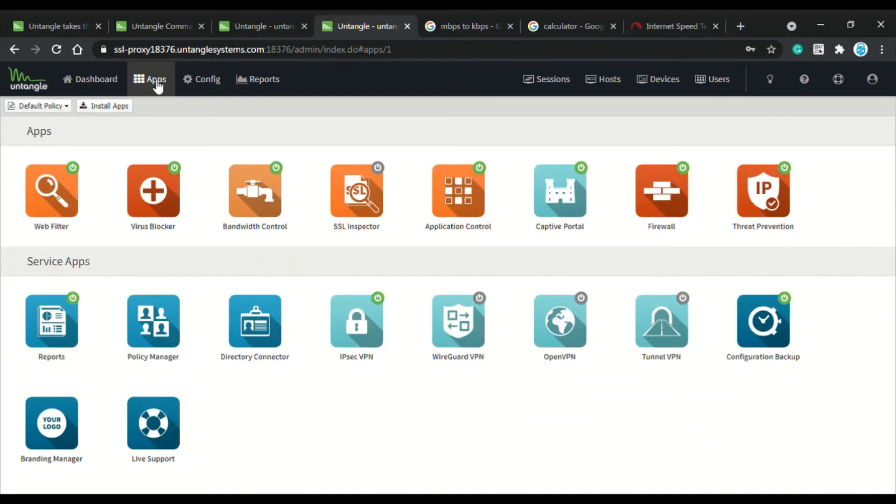
click(255, 200)
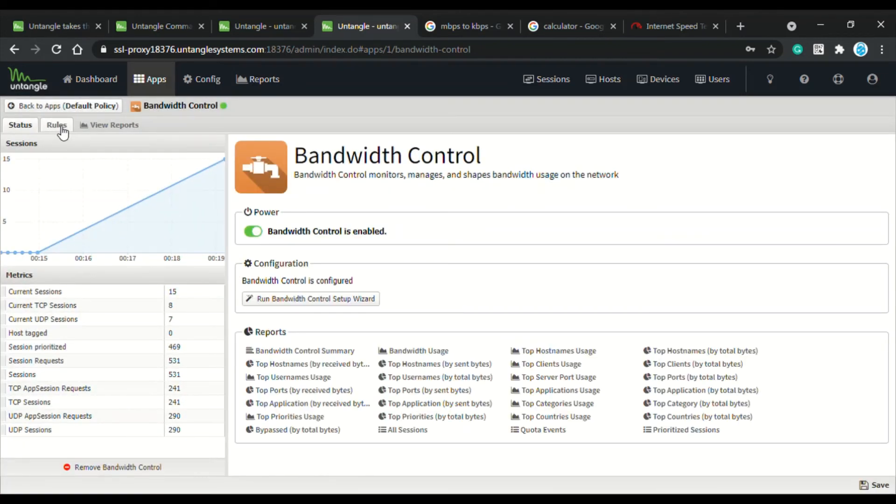
click(60, 129)
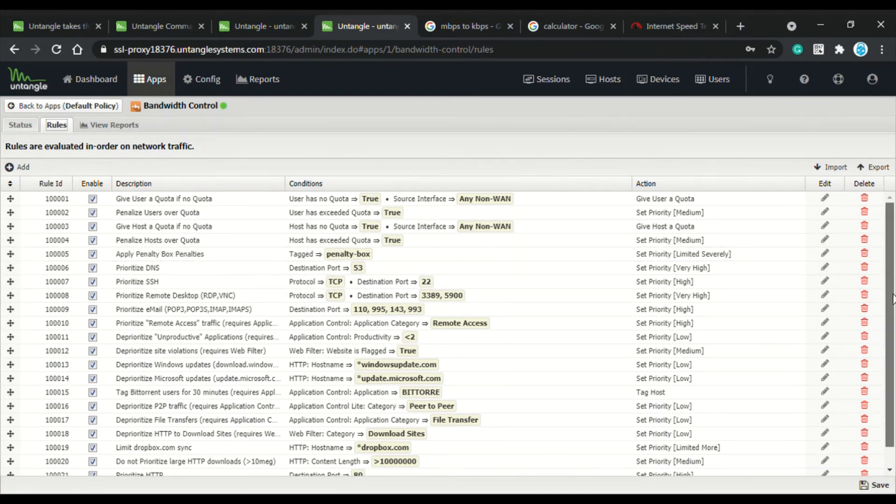
scroll(893, 298, down, 1)
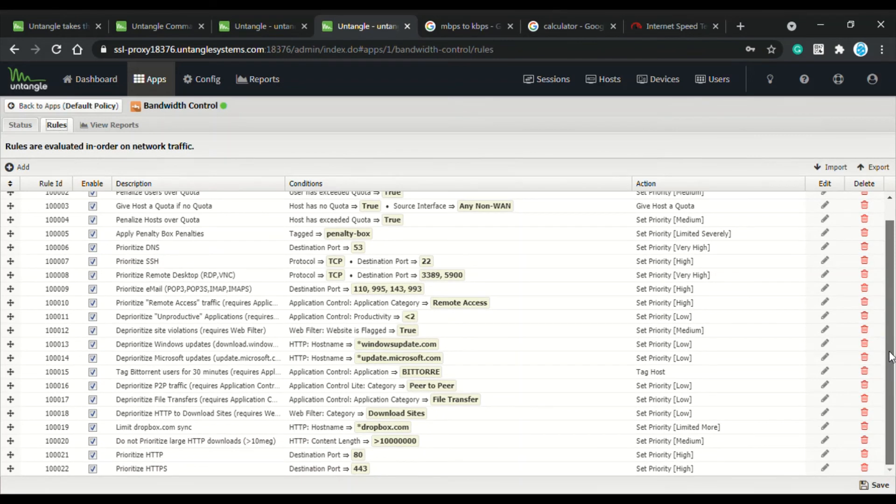
scroll(891, 345, up, 1)
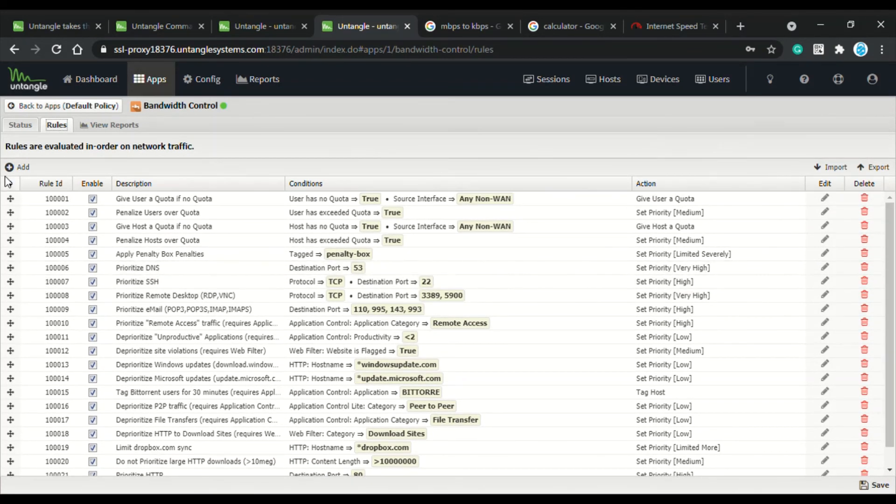
Add a bandwidth rule with the description "Reduce Bandwidth speed for YouTube".
click(29, 169)
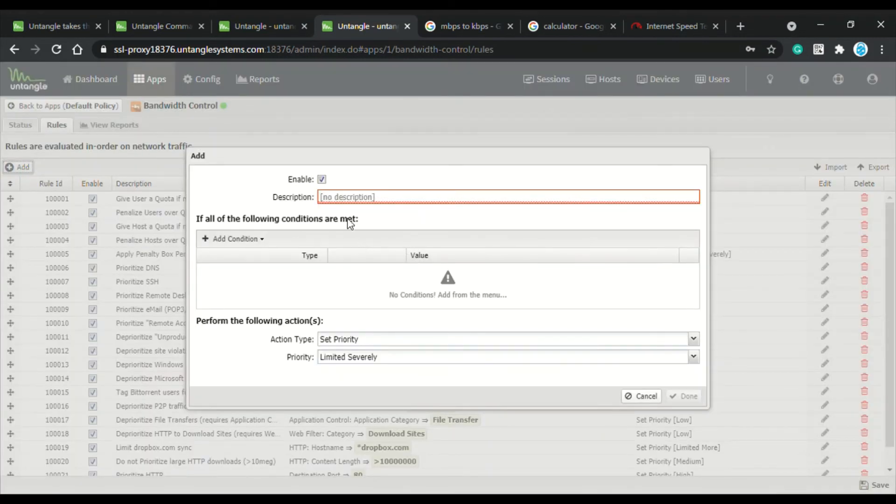
text(Re)
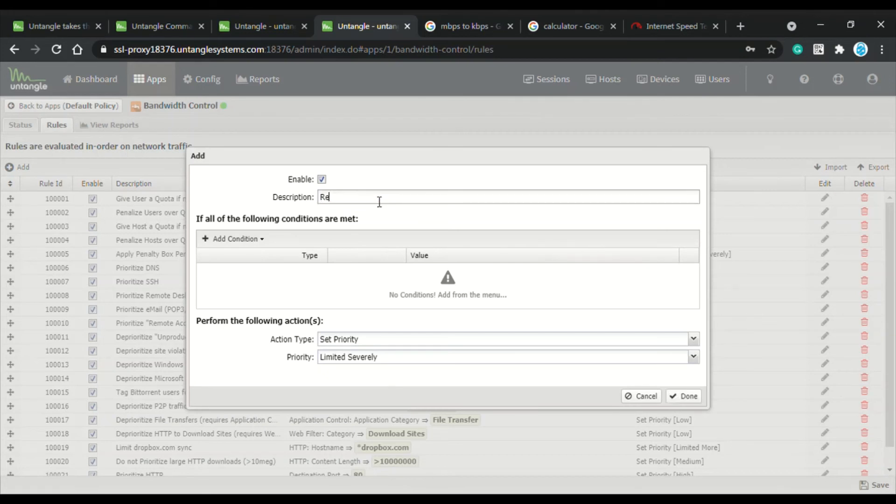
text(duce )
text(Na)
key(BackSpace)
key(BackSpace)
text(Bandw)
text(idth )
text(speed for )
text(Yp)
text(otube)
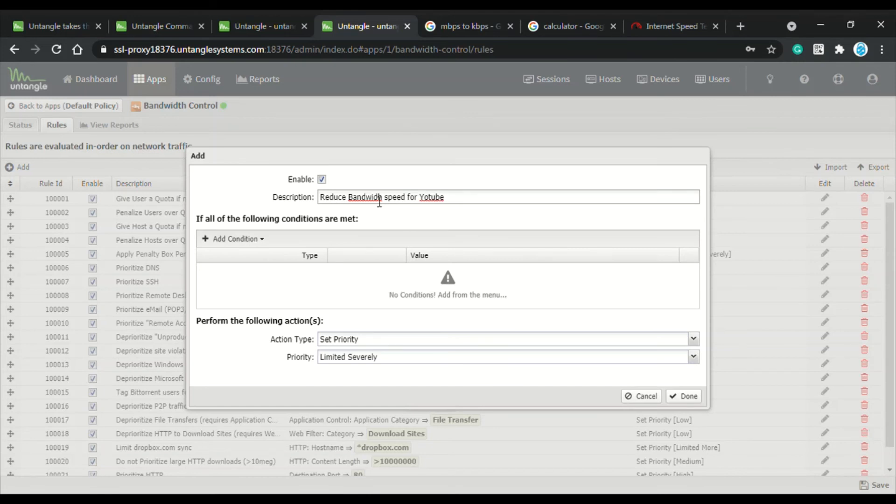
double_click(373, 202)
text(Bandwidth)
double_click(436, 197)
text(YouTube)
Add a Host Hostname condition to the rule with the value *youtube.com.
click(215, 239)
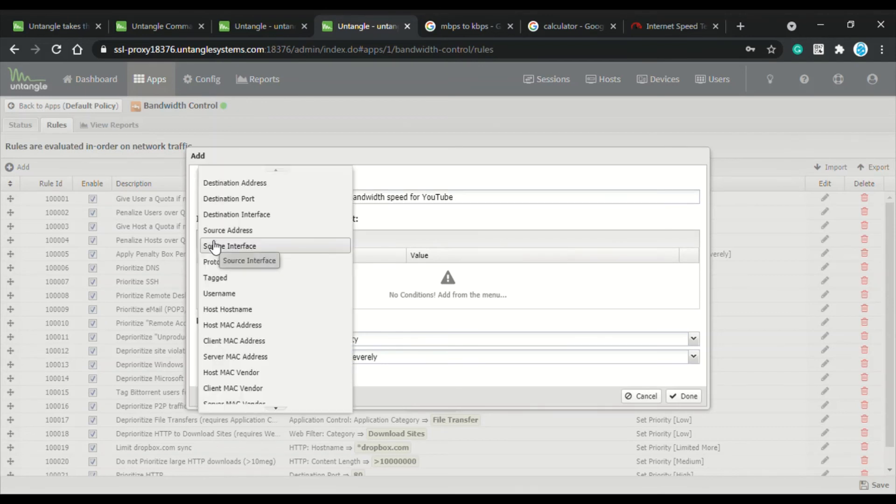
click(260, 310)
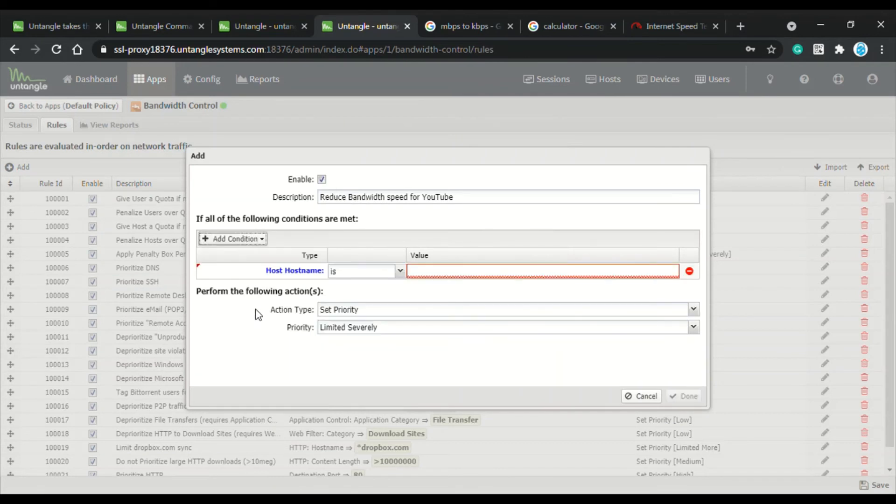
click(478, 277)
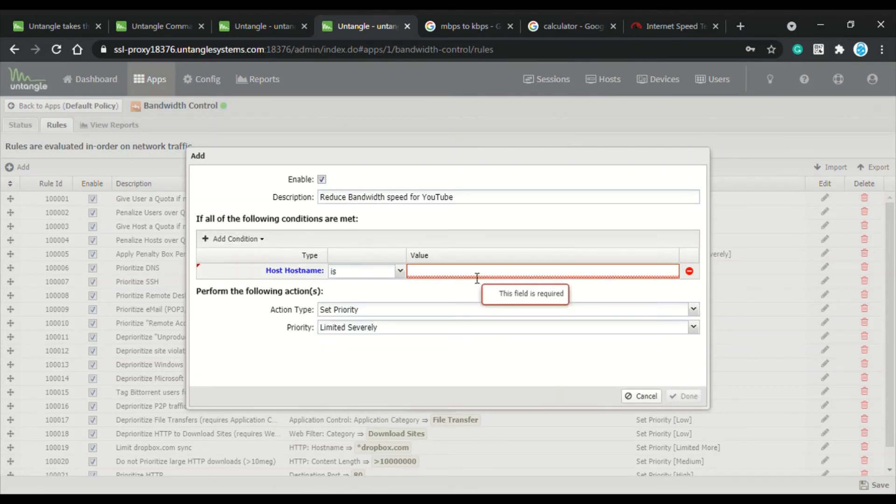
text(*youtube.com)
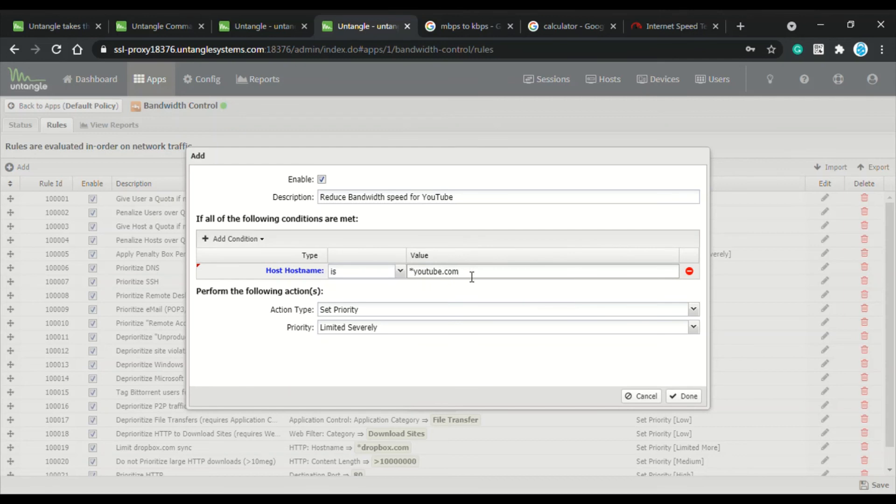
Set the rule's action to Set Priority with priority Low, finish the rule and save the rule list.
click(694, 310)
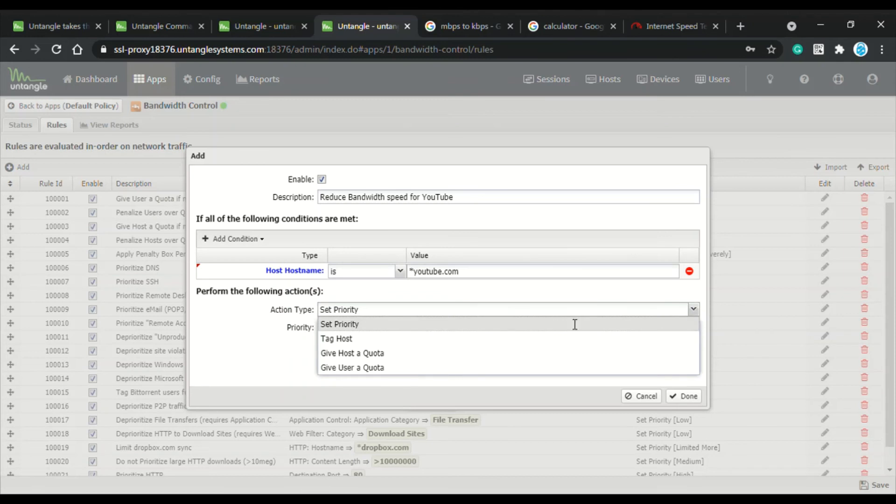
click(398, 324)
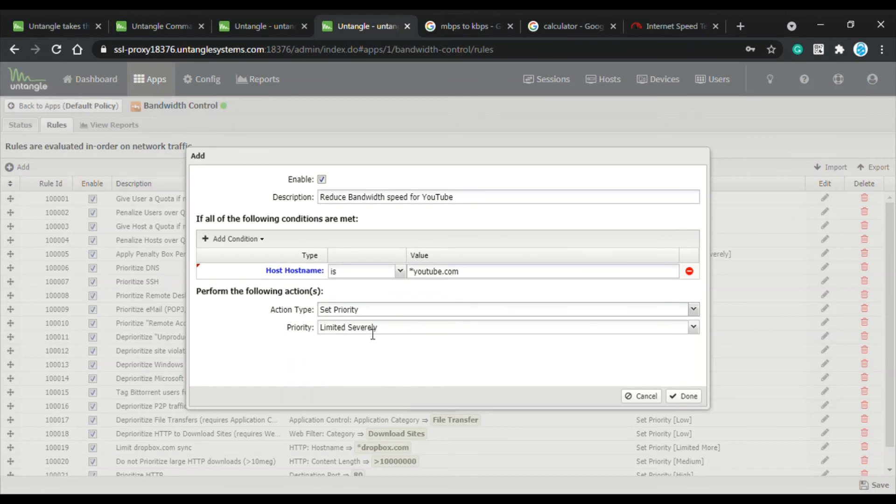
click(694, 327)
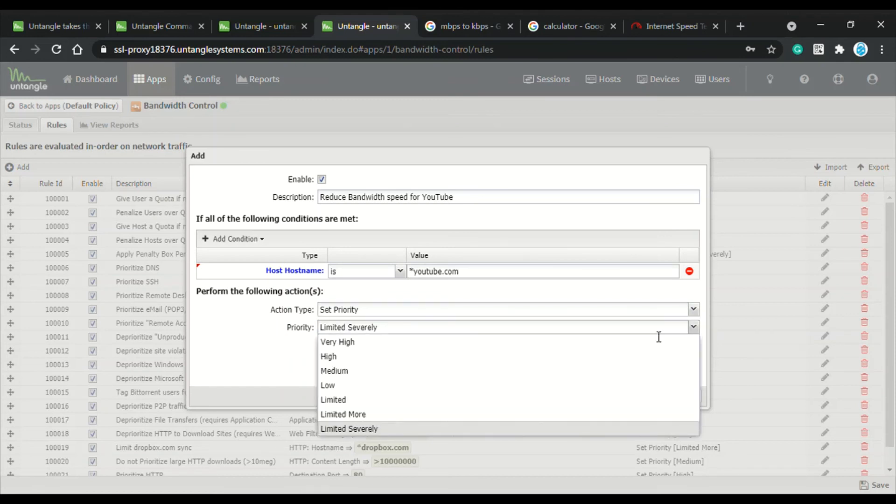
click(332, 386)
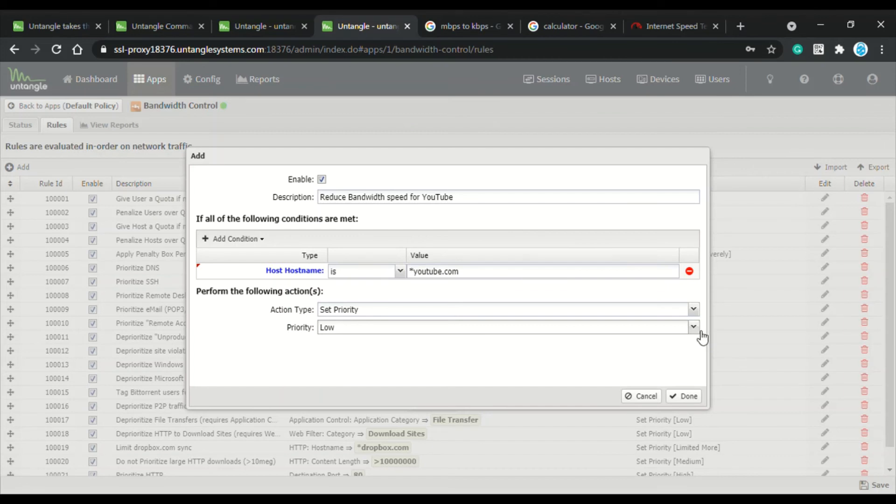
click(693, 327)
click(337, 388)
click(693, 327)
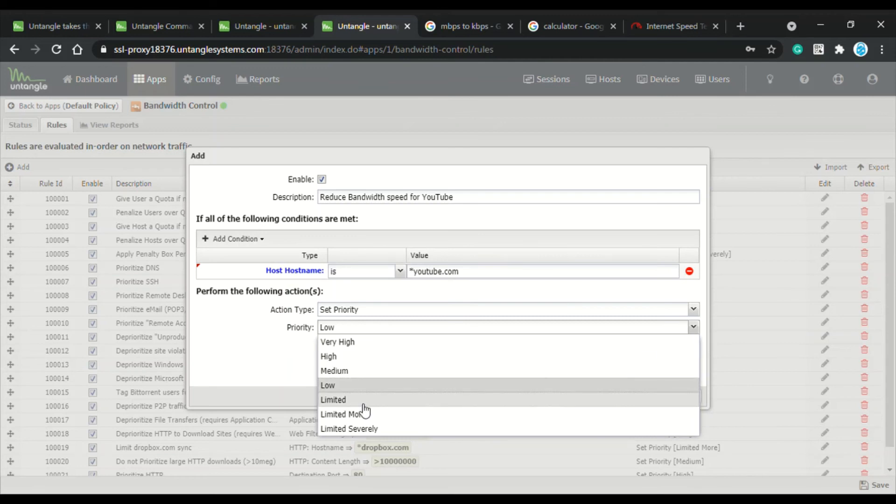
click(345, 386)
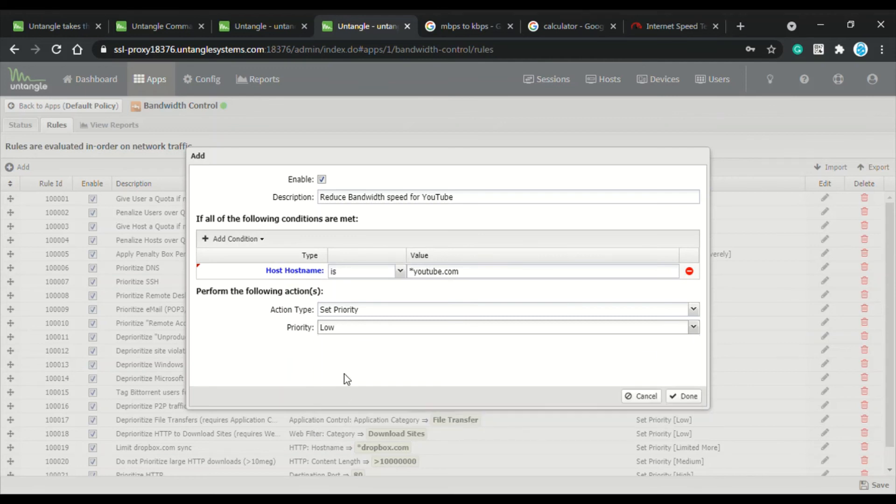
click(684, 396)
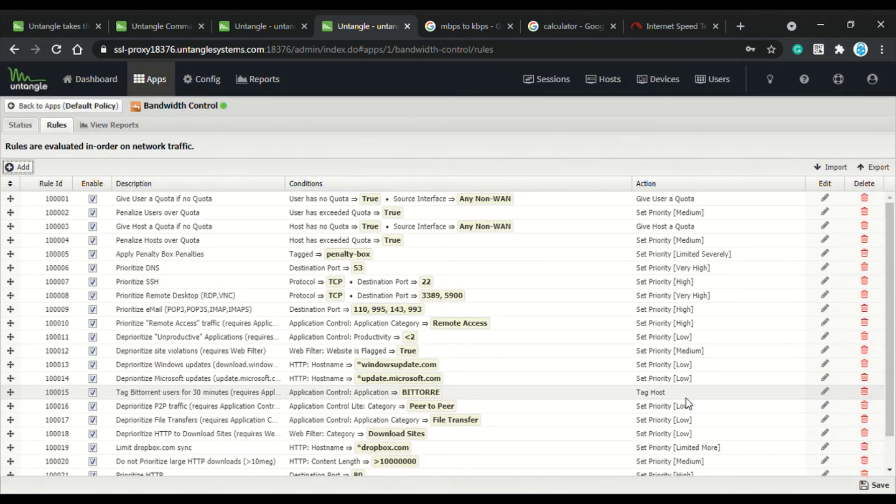
click(870, 486)
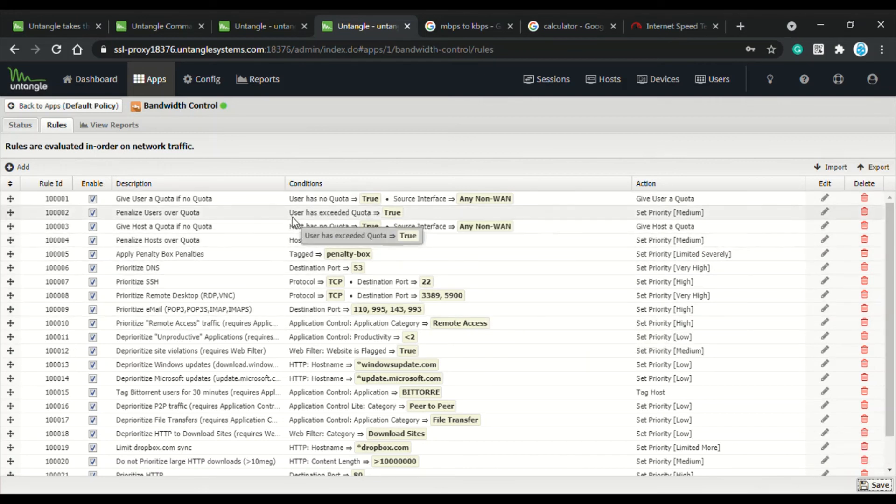
Open the QoS priorities in the advanced network configuration and check the Low priority's reservation percentages.
click(209, 81)
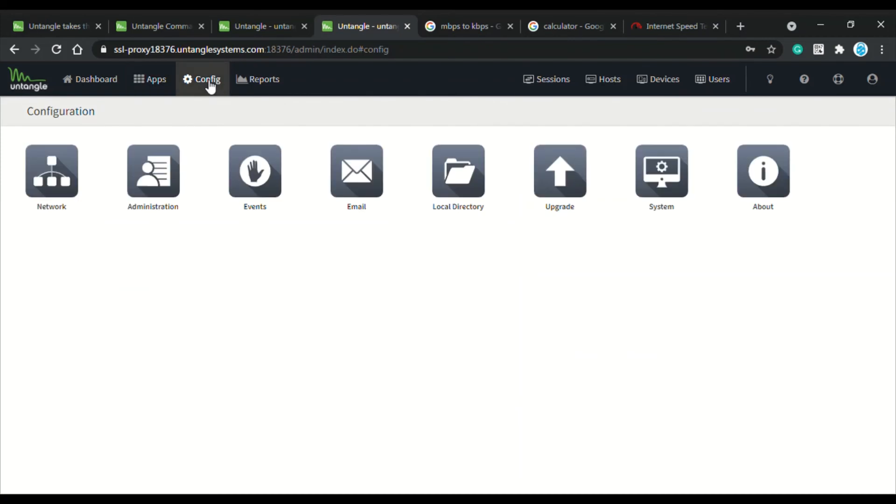
click(54, 187)
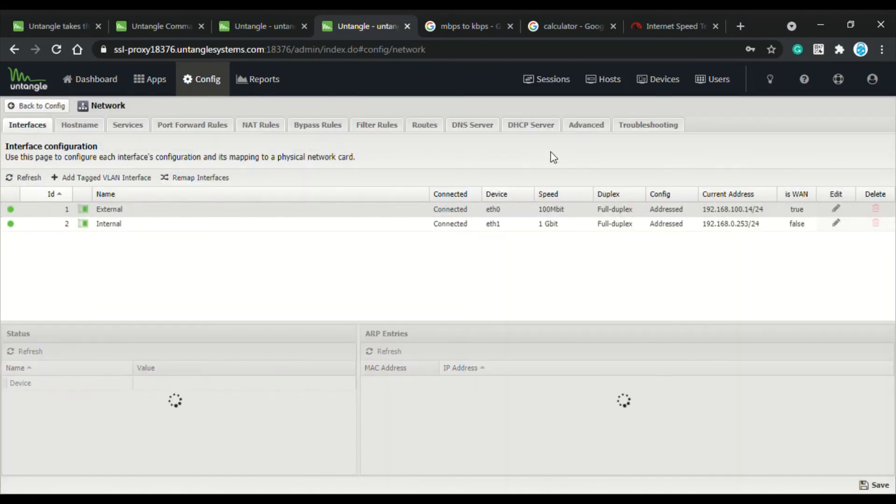
click(592, 128)
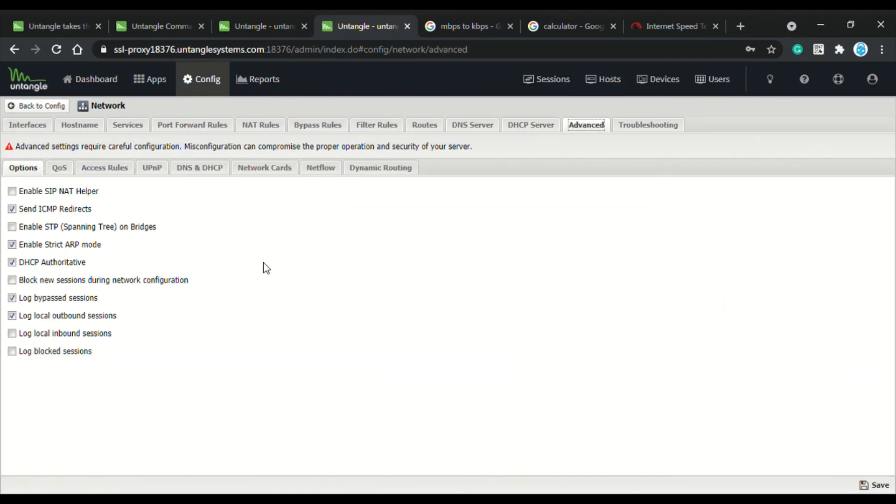
click(56, 168)
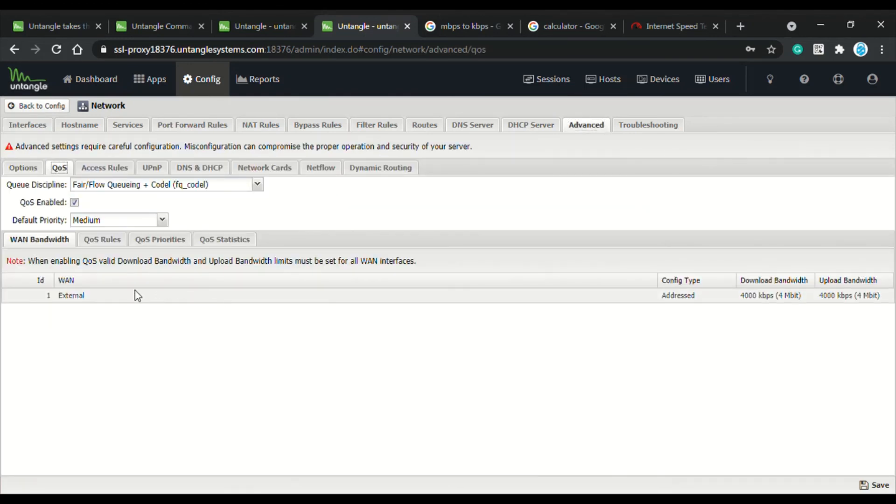
click(175, 239)
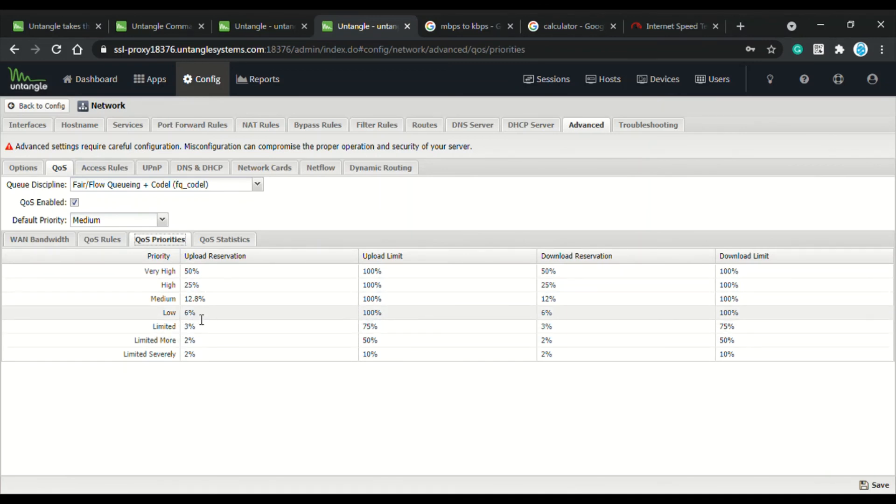
Calculate 4000 × 6% in the Google calculator and return to the apps overview in Untangle.
click(573, 20)
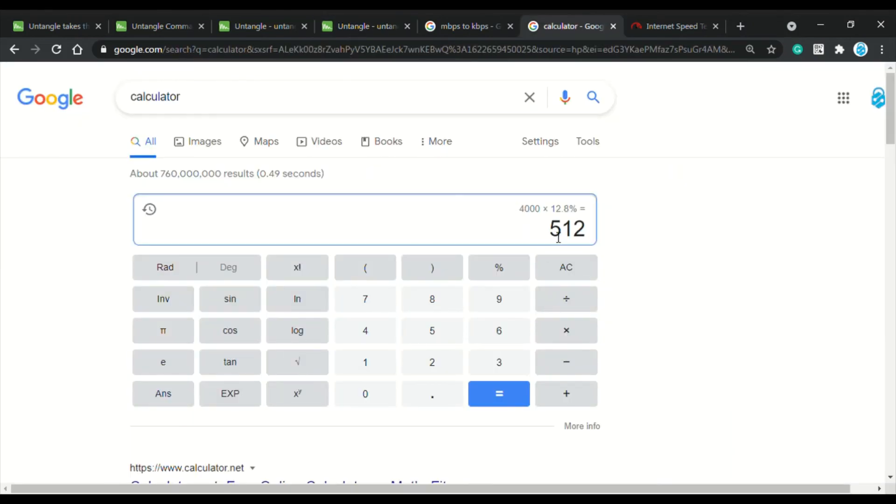
click(563, 267)
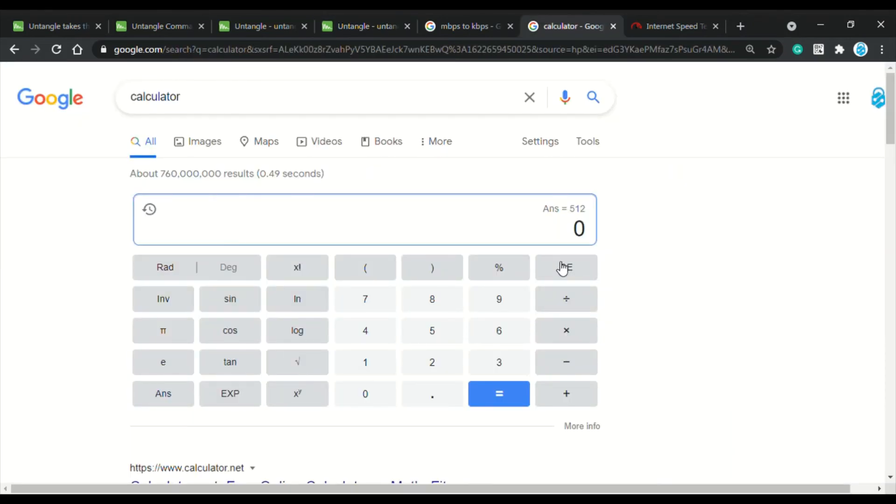
click(372, 332)
click(372, 394)
double_click(372, 394)
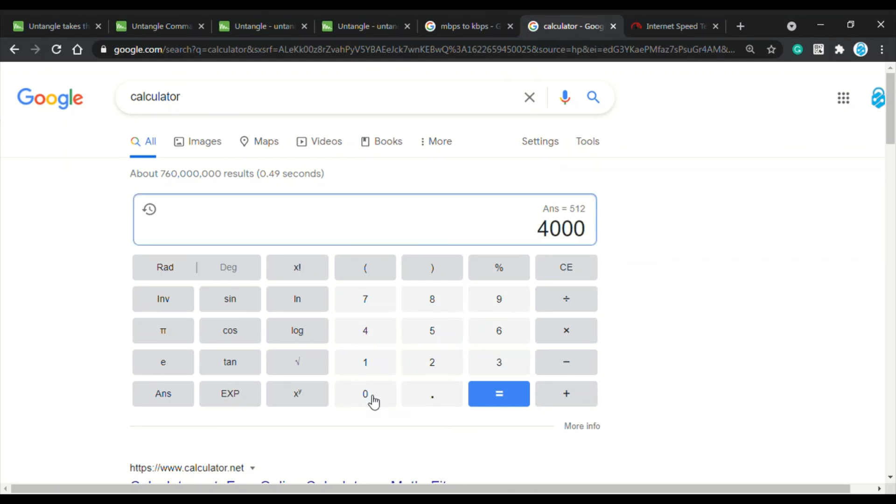
click(562, 332)
click(499, 332)
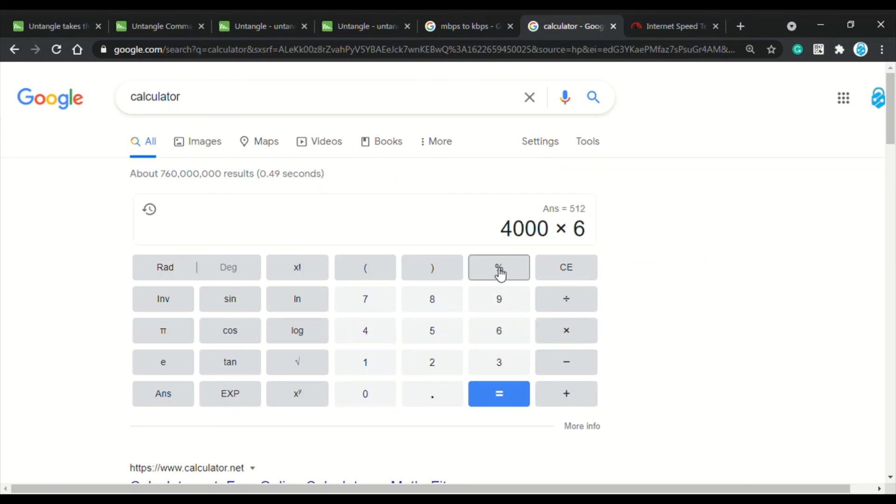
click(498, 270)
click(520, 399)
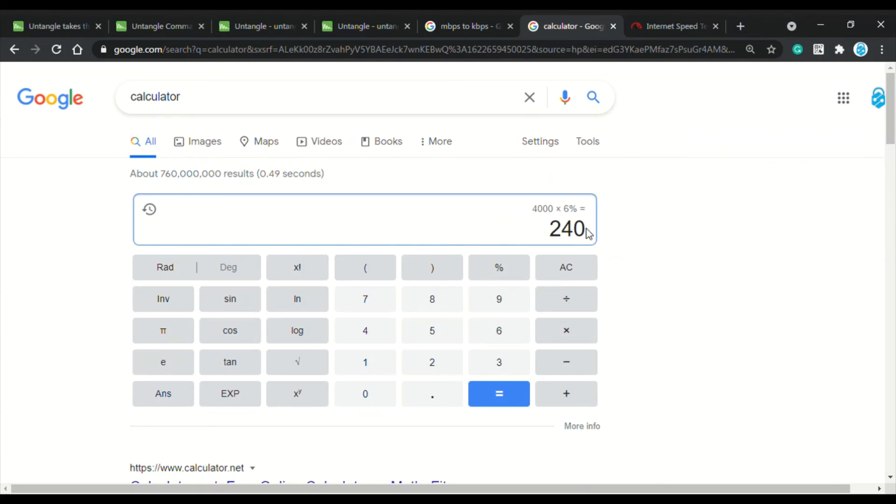
click(337, 19)
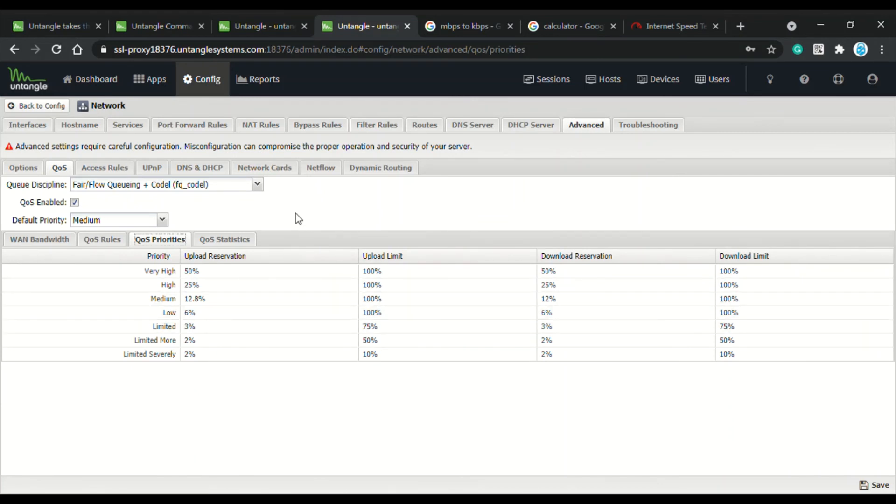
click(152, 82)
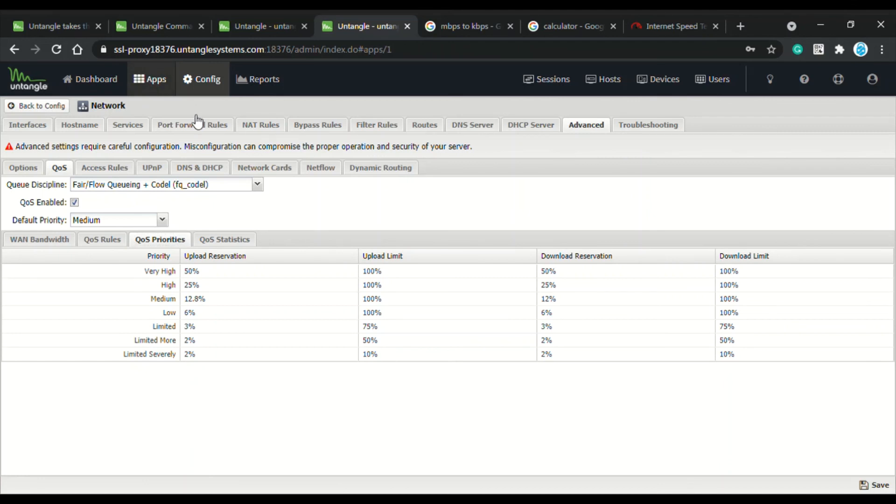